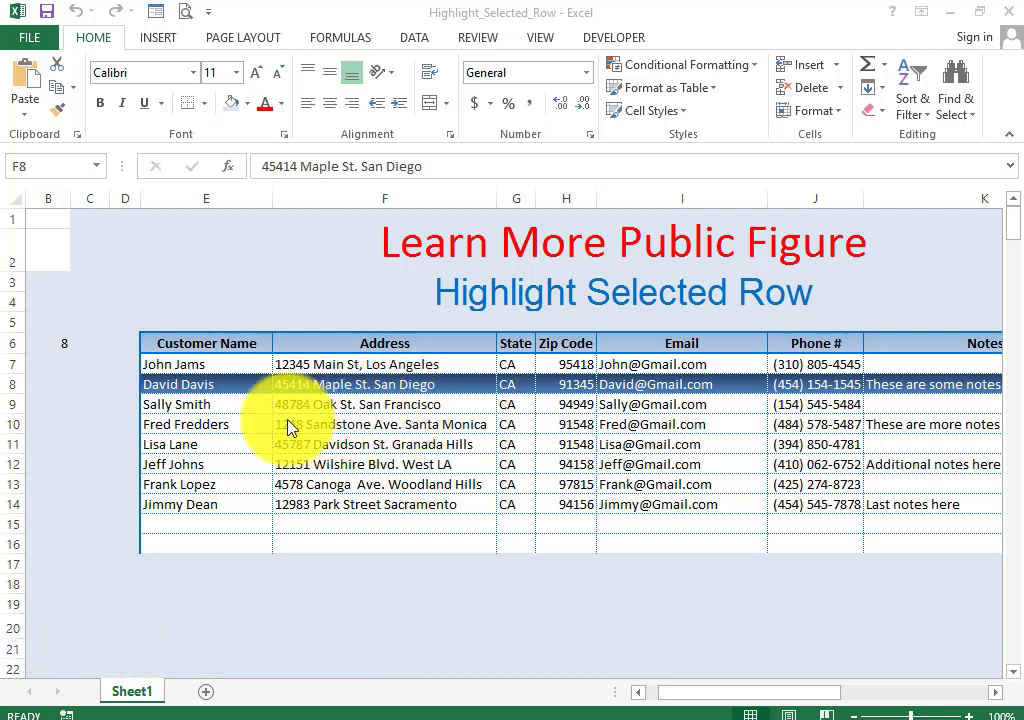
# Step: Select several customer rows on Sheet1 to show the blue highlight following the selection
pyautogui.click(427, 484)
pyautogui.click(423, 444)
pyautogui.click(420, 404)
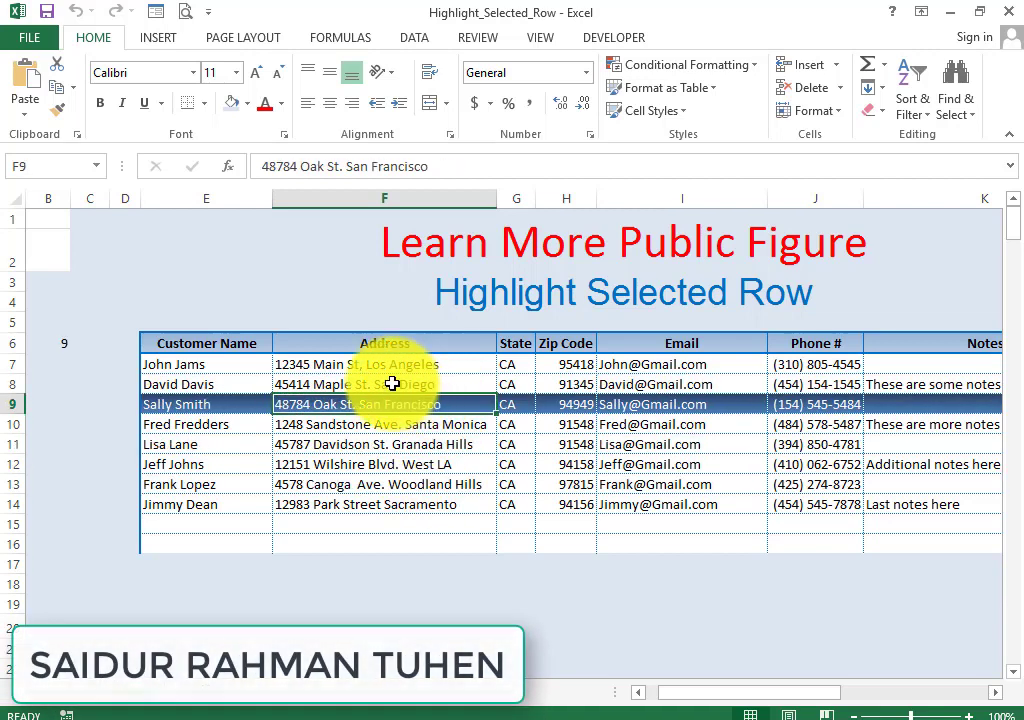
pyautogui.click(195, 444)
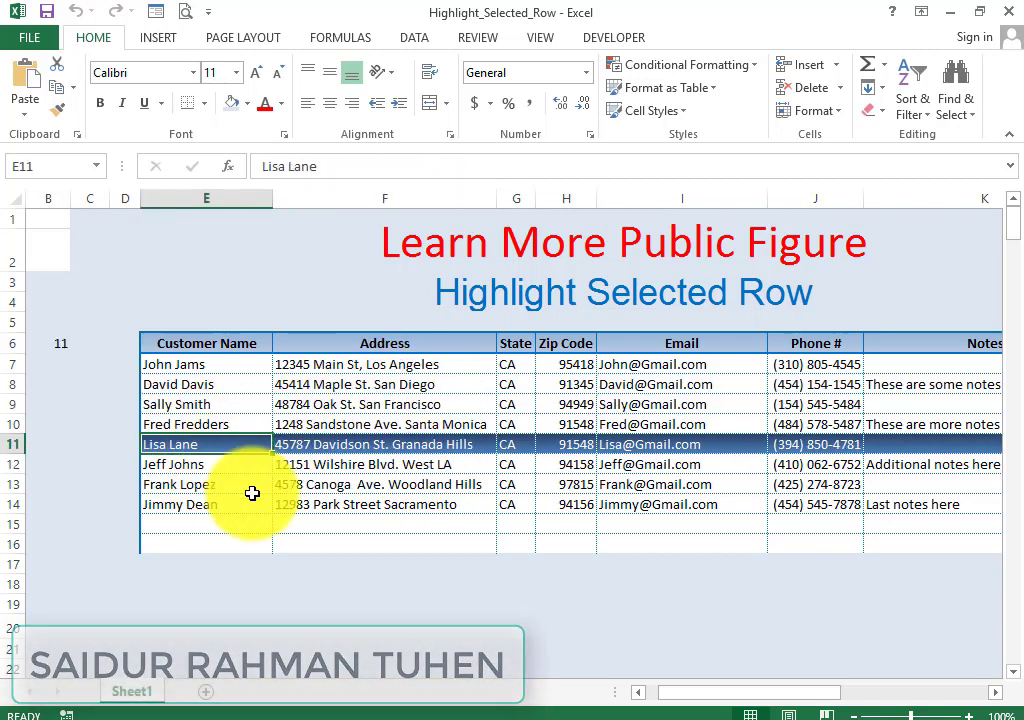
# Step: Move the highlight through more rows down to the last customer, then go to the empty Sheet2
pyautogui.click(376, 502)
pyautogui.click(392, 484)
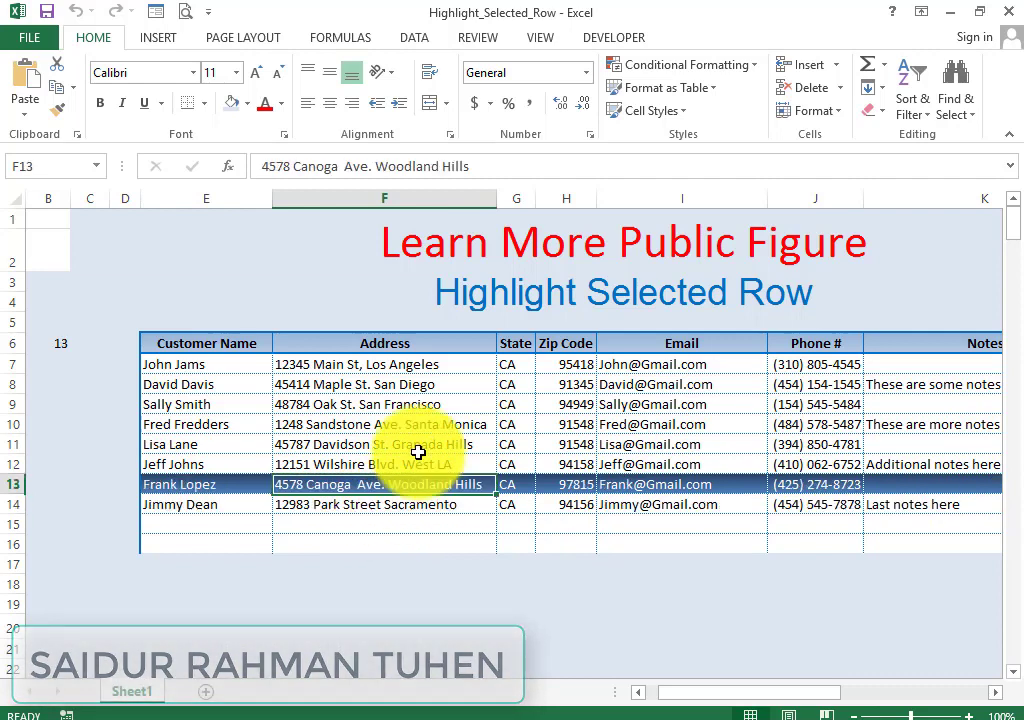
pyautogui.click(418, 448)
pyautogui.click(406, 386)
pyautogui.click(410, 464)
pyautogui.click(405, 503)
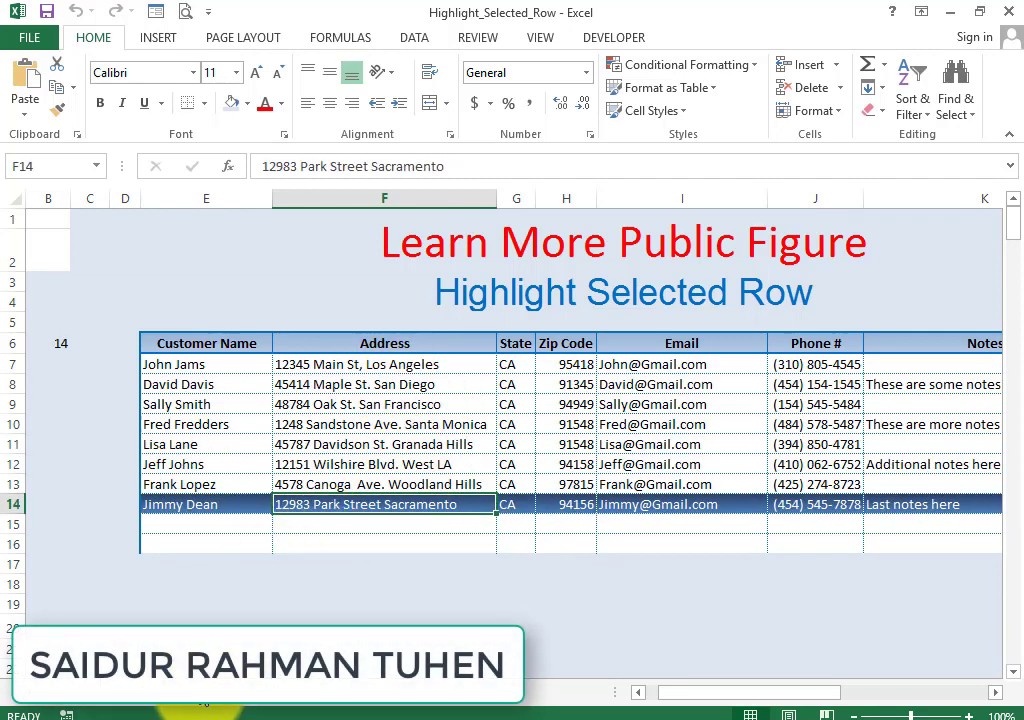
pyautogui.click(197, 691)
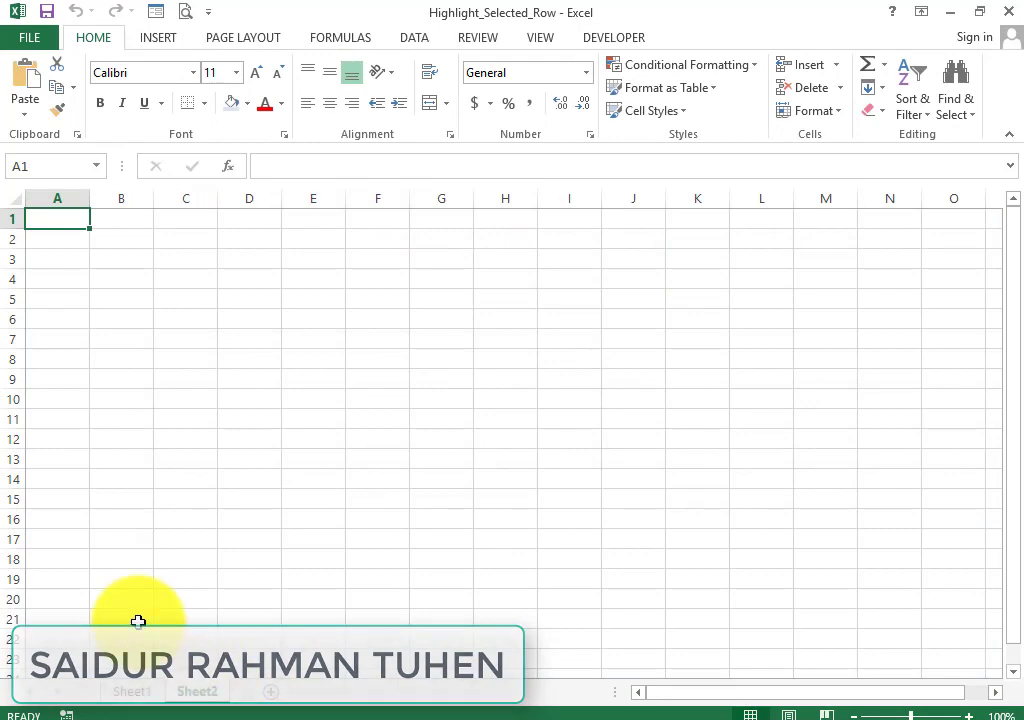
# Step: Copy the customer table E6:J16 from Sheet1 and paste it on Sheet2 at C7
pyautogui.click(120, 692)
pyautogui.moveTo(156, 343)
pyautogui.mouseDown()
pyautogui.moveTo(770, 495)
pyautogui.moveTo(836, 537)
pyautogui.moveTo(801, 522)
pyautogui.mouseUp()
pyautogui.rightClick(795, 519)
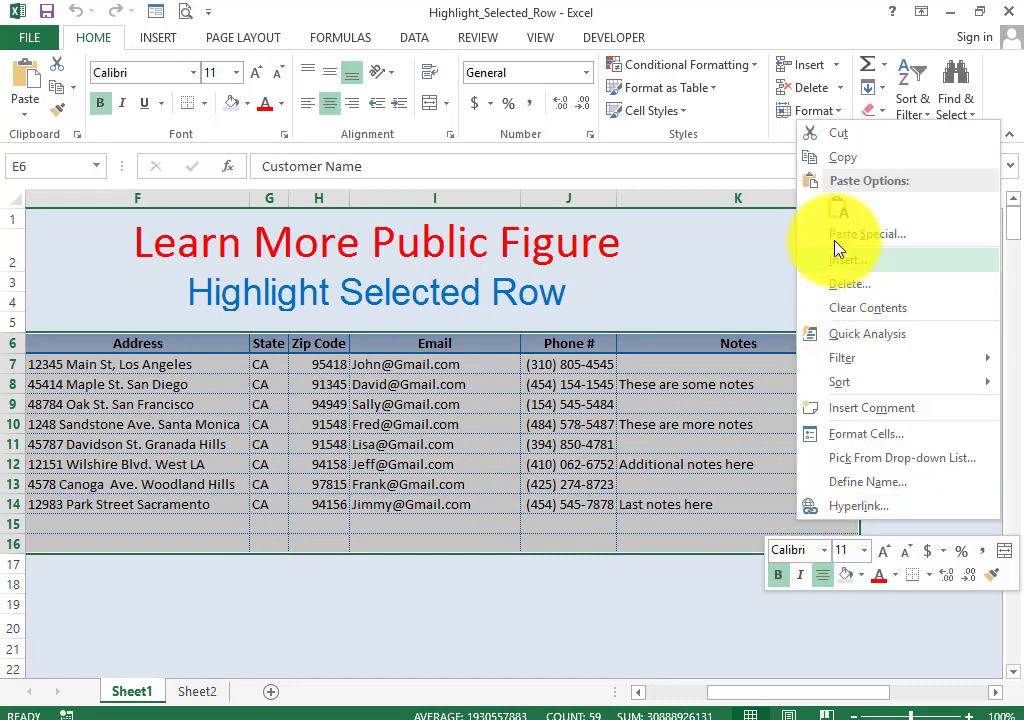
pyautogui.click(857, 158)
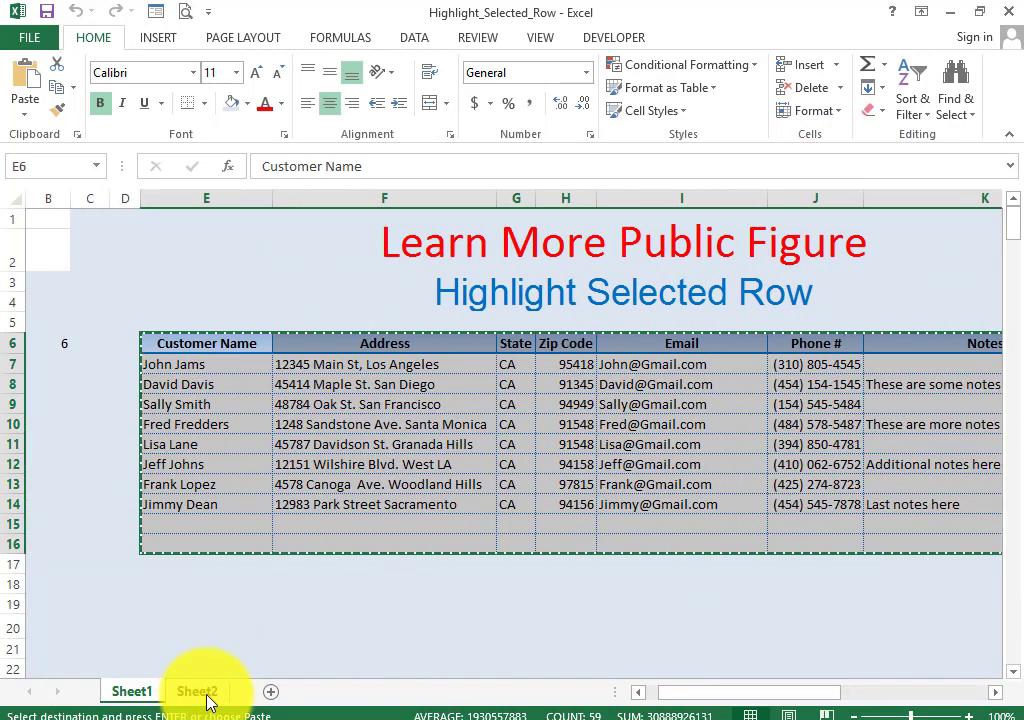
pyautogui.click(197, 691)
pyautogui.click(176, 342)
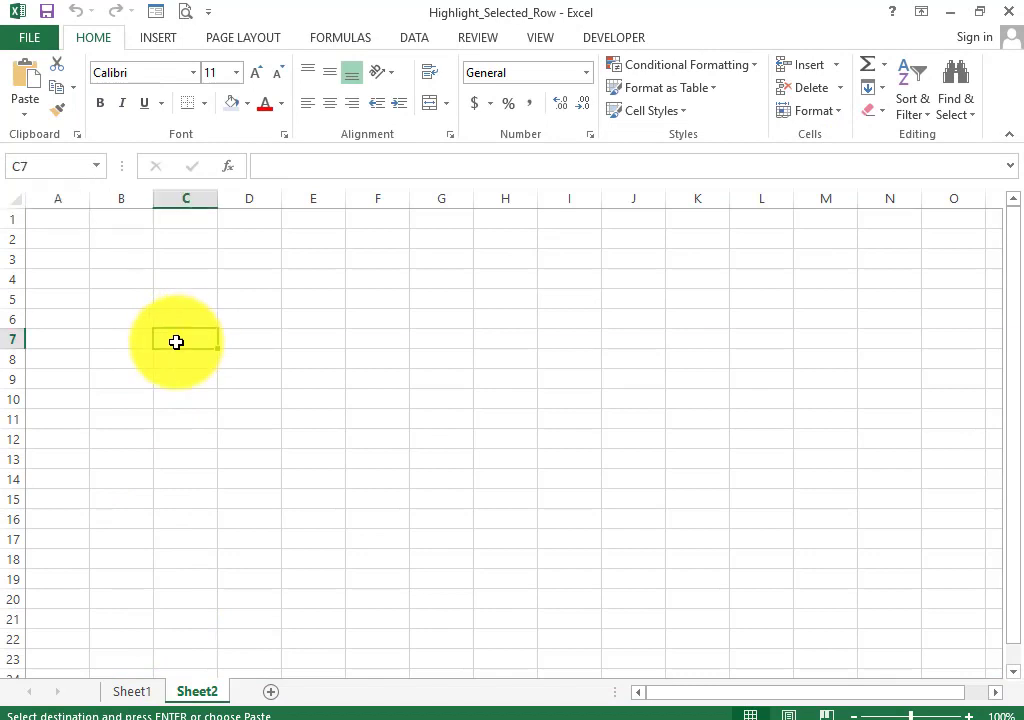
pyautogui.hotkey('ctrl', 'v')
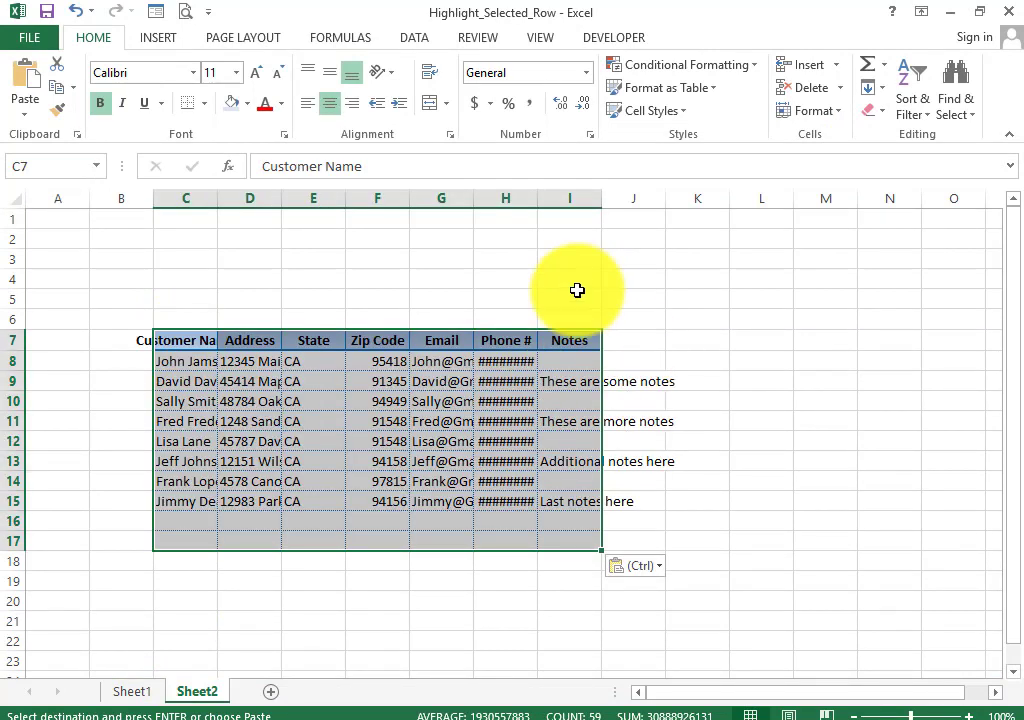
# Step: AutoFit columns C and E–I and widen column D to show full addresses
pyautogui.doubleClick(217, 199)
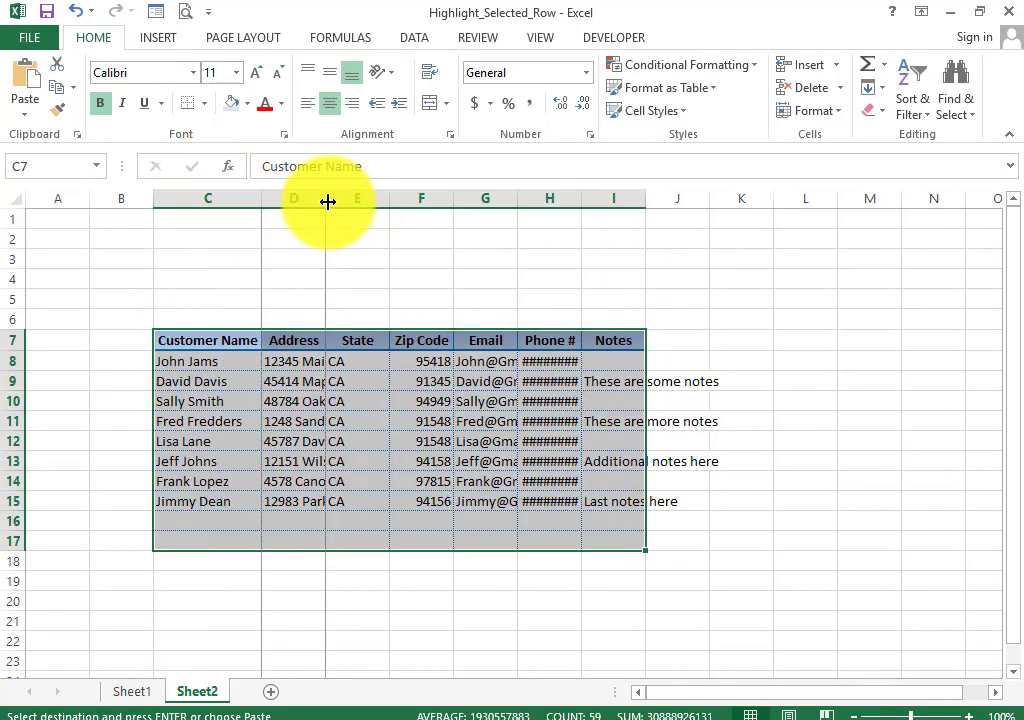
pyautogui.moveTo(327, 202); pyautogui.dragTo(485, 204)
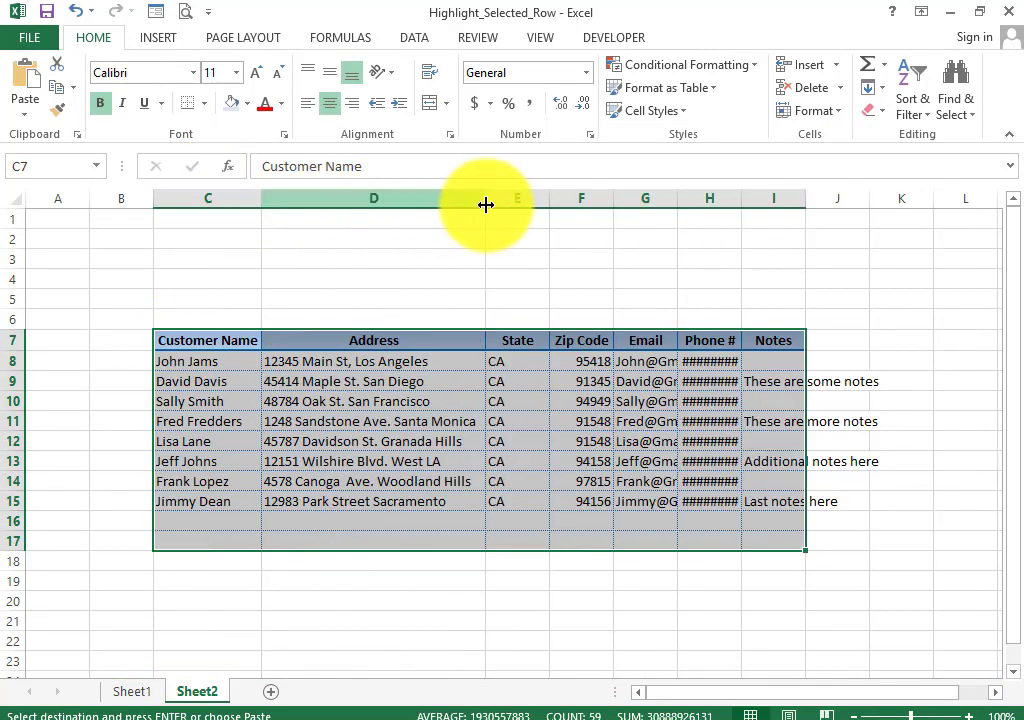
pyautogui.doubleClick(550, 195)
pyautogui.doubleClick(586, 200)
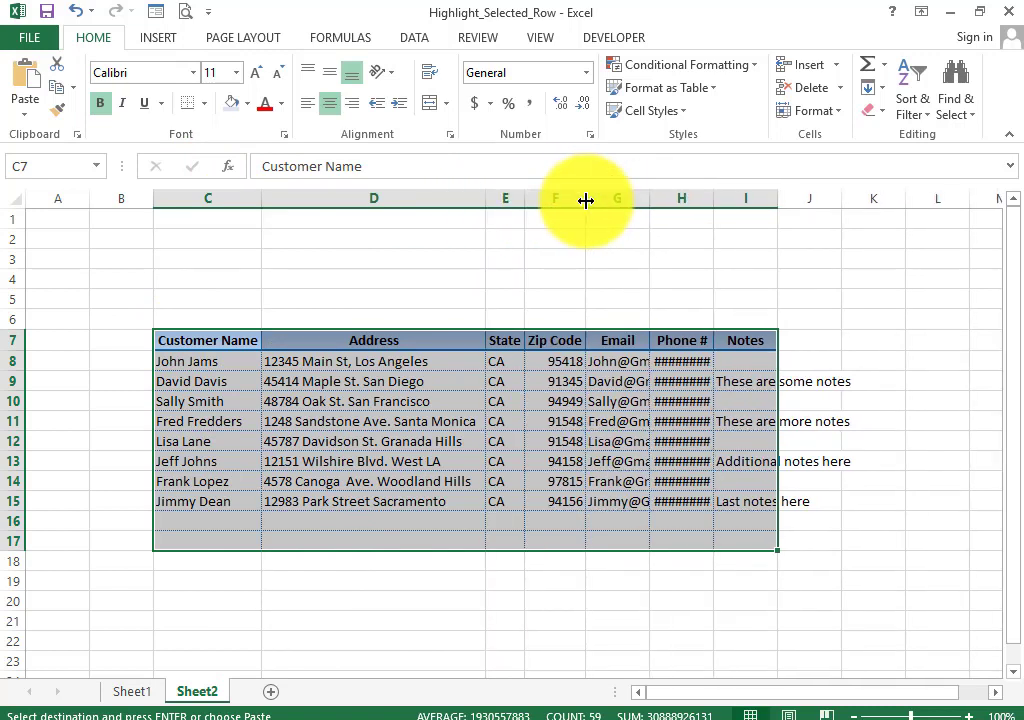
pyautogui.doubleClick(648, 199)
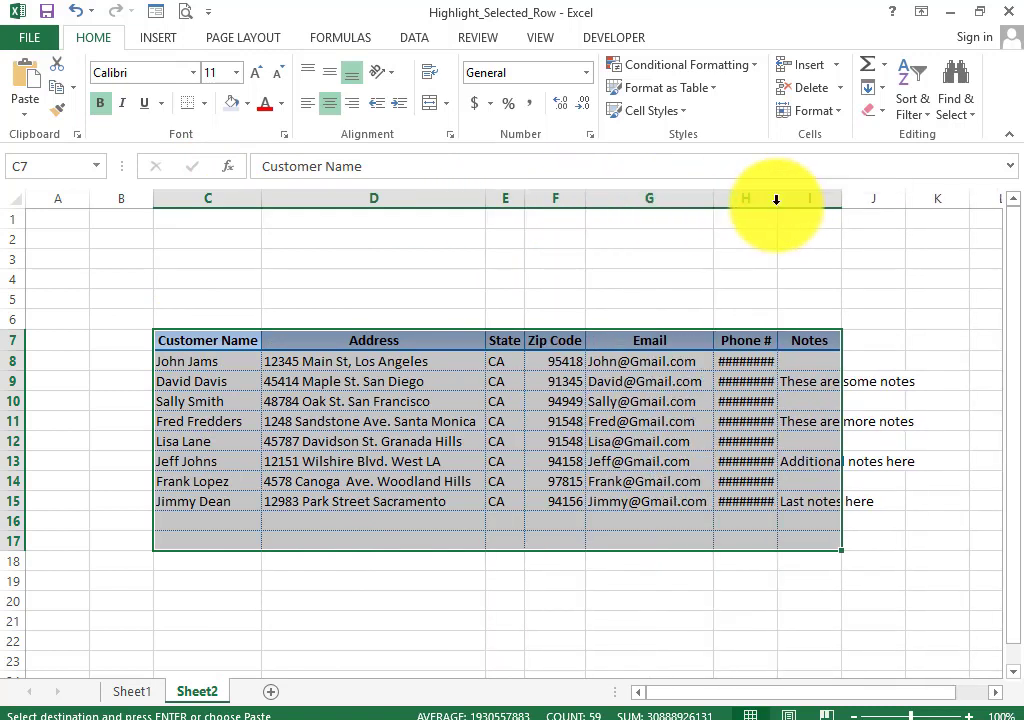
pyautogui.doubleClick(777, 198)
pyautogui.doubleClick(877, 201)
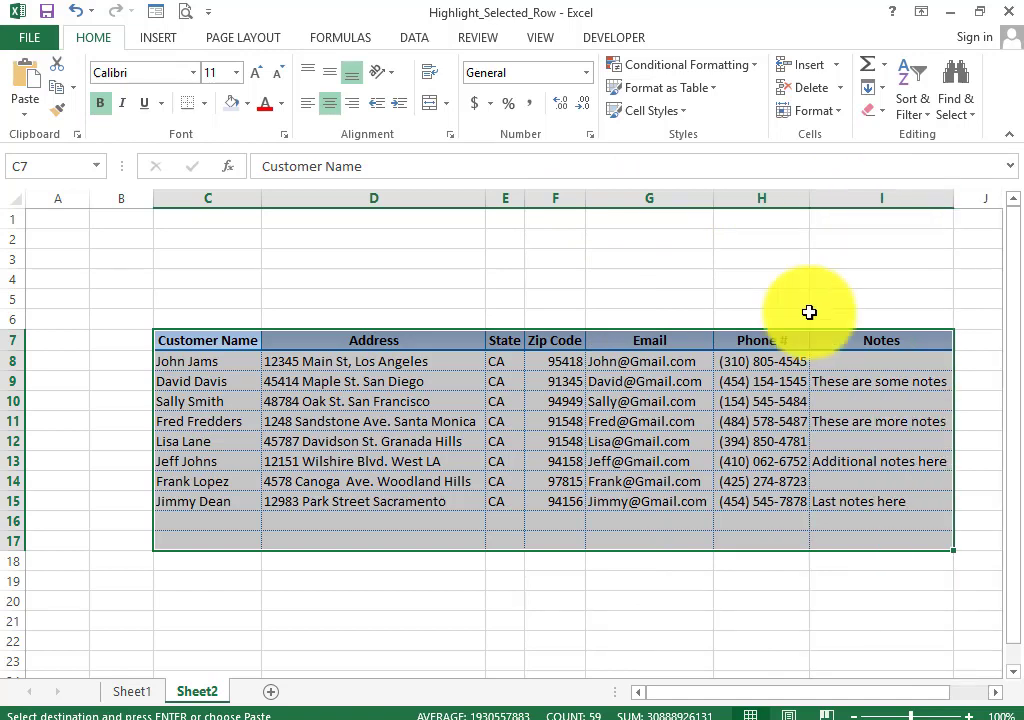
# Step: Spot-check cells such as D10 and H10, then select the whole table C7:I17
pyautogui.click(553, 500)
pyautogui.click(292, 401)
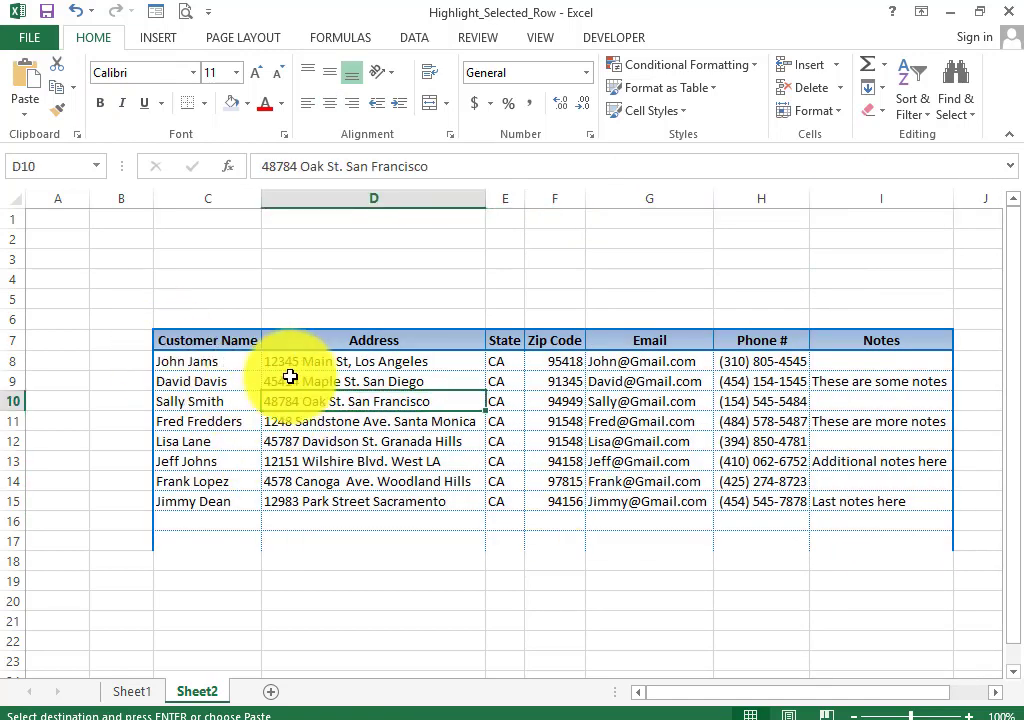
pyautogui.click(785, 403)
pyautogui.click(555, 461)
pyautogui.click(372, 461)
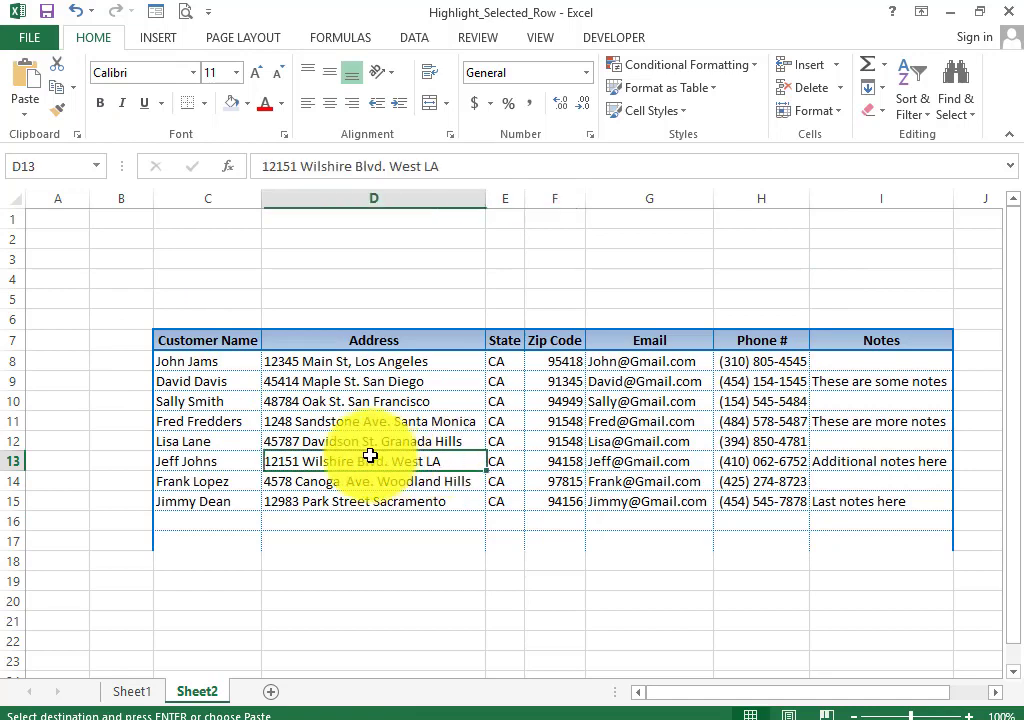
pyautogui.click(190, 541)
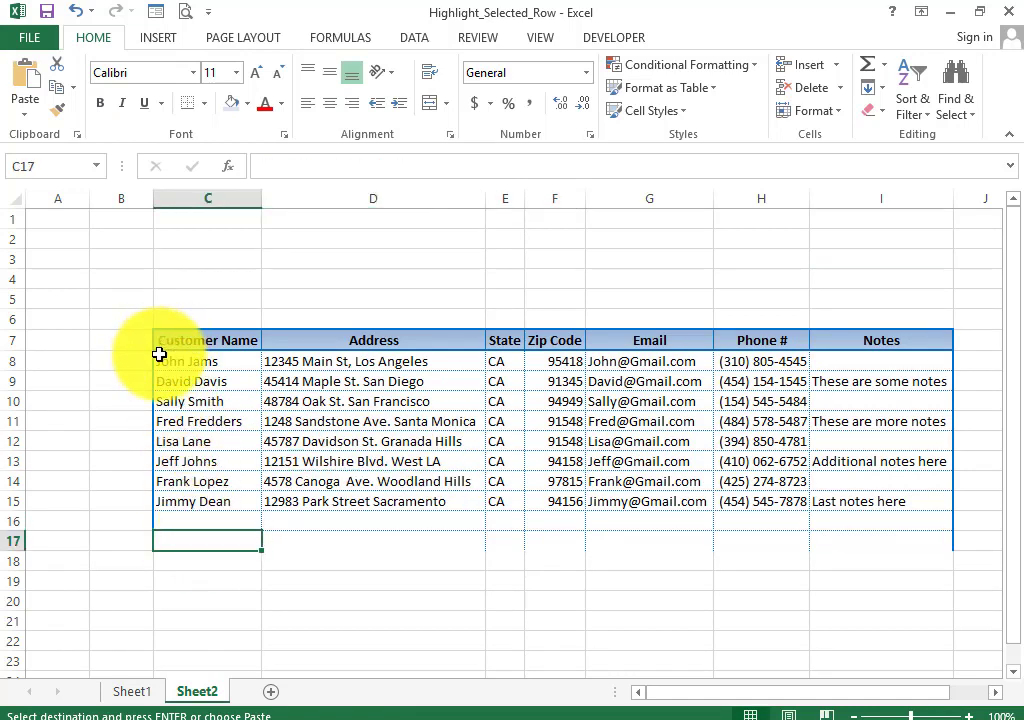
pyautogui.moveTo(159, 338); pyautogui.dragTo(900, 540)
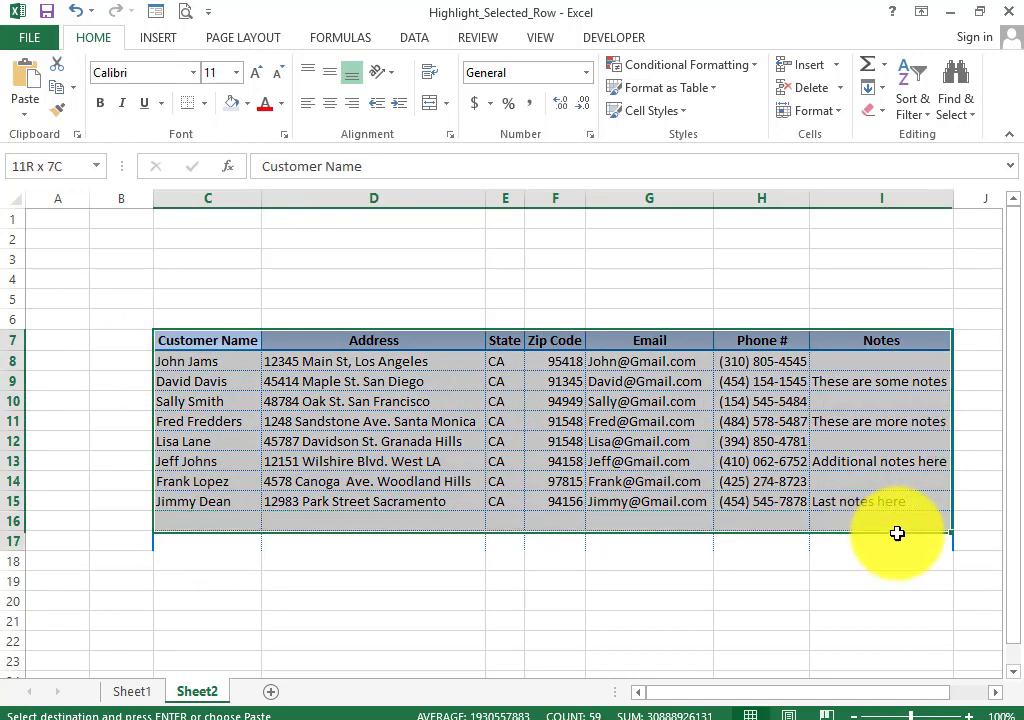
# Step: Apply All Borders to the table C7:I17 and deselect it to view the borders
pyautogui.click(204, 104)
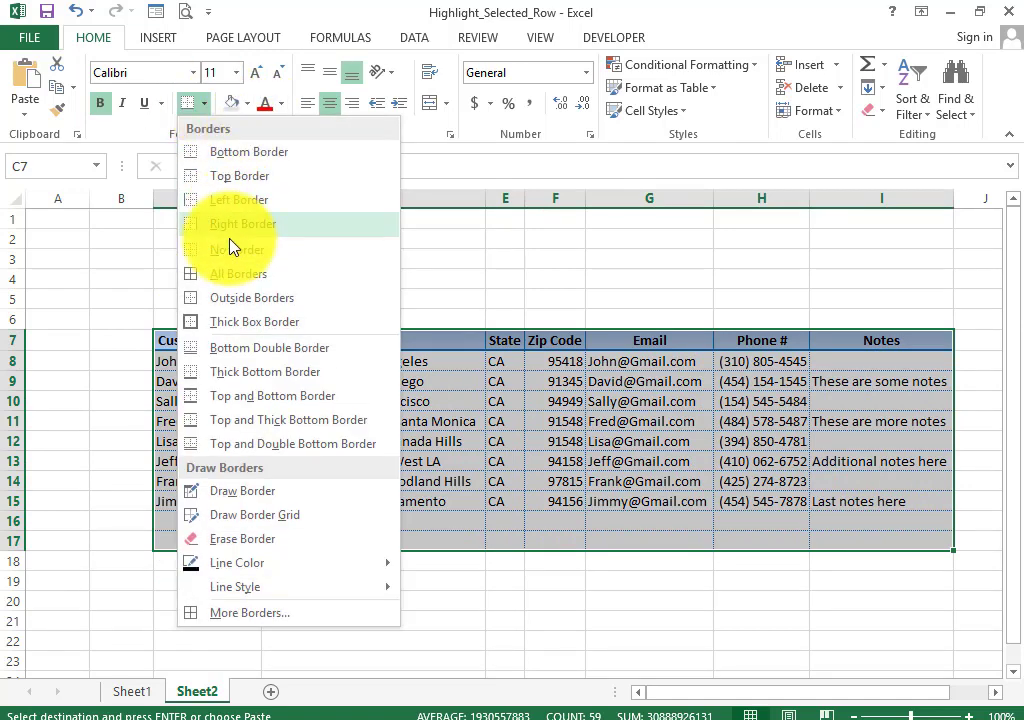
pyautogui.click(222, 274)
pyautogui.click(366, 441)
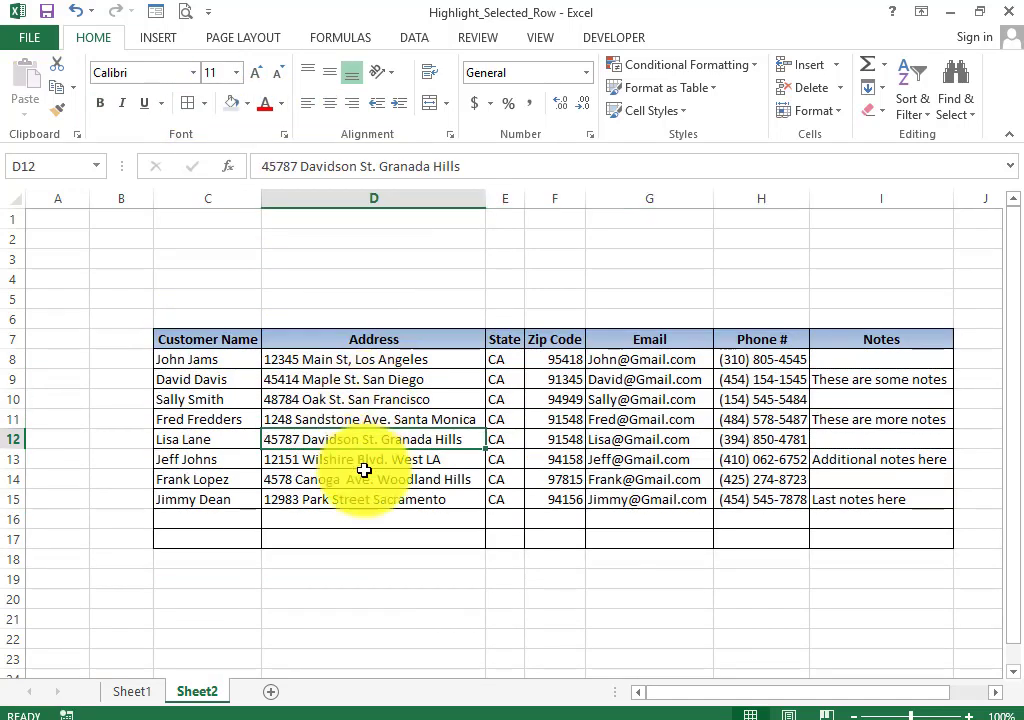
pyautogui.click(350, 479)
pyautogui.click(905, 400)
# Step: Select cells in the table, ending on the first customer's name cell C8
pyautogui.click(211, 359)
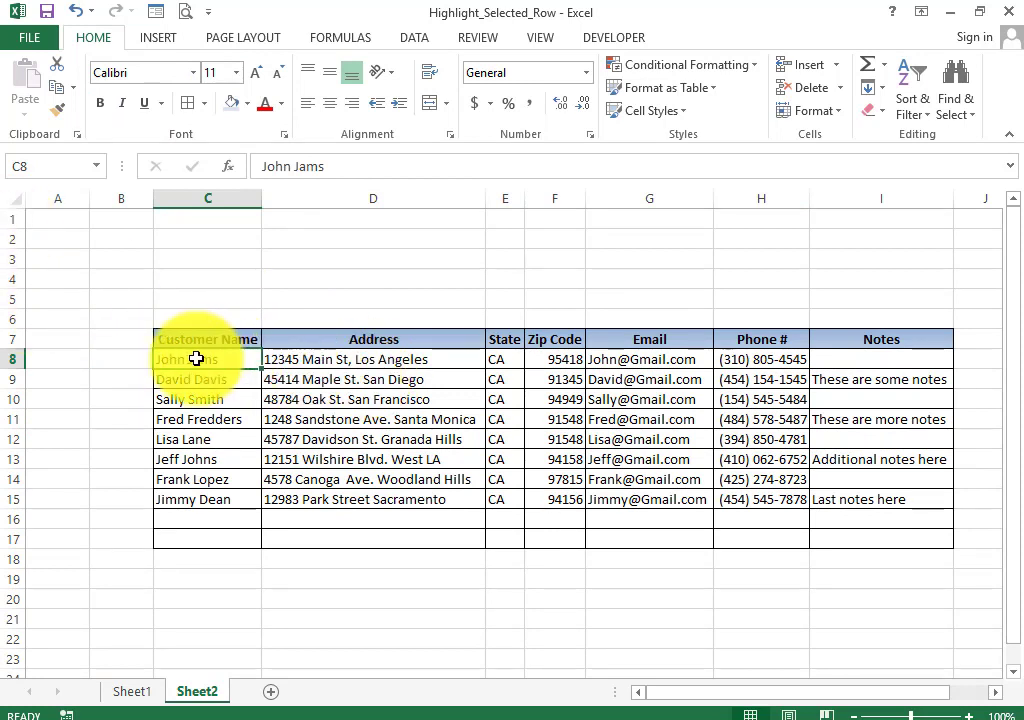
pyautogui.moveTo(197, 359); pyautogui.dragTo(464, 379)
pyautogui.click(345, 420)
pyautogui.click(206, 361)
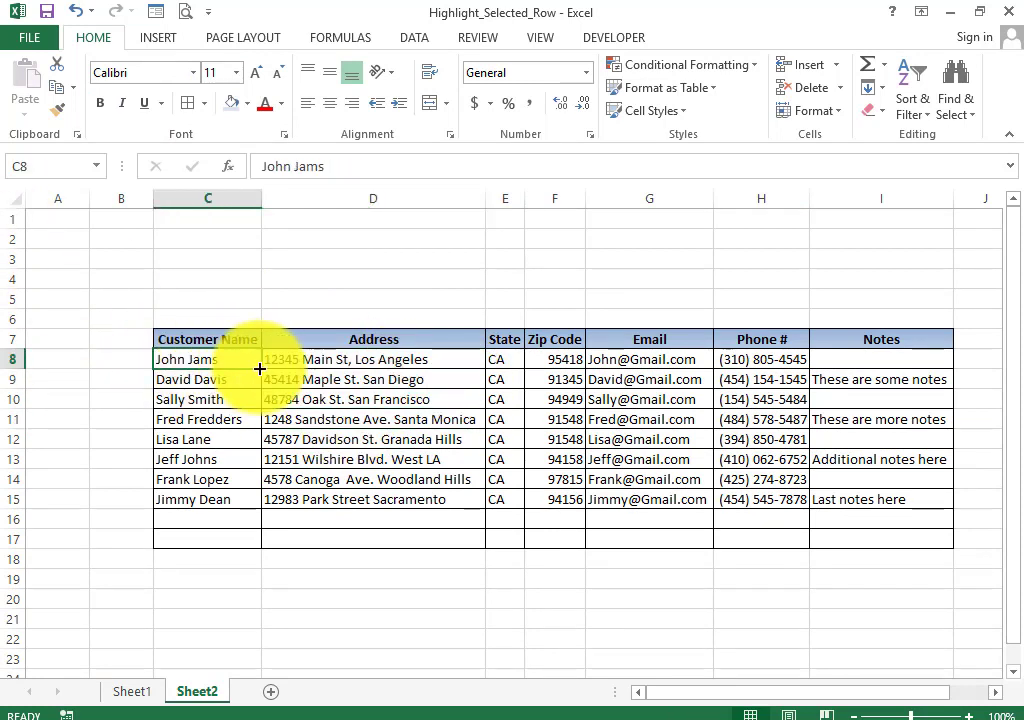
# Step: Enter 8 in cell A8, then reselect the first customer's name cell C8
pyautogui.click(60, 359)
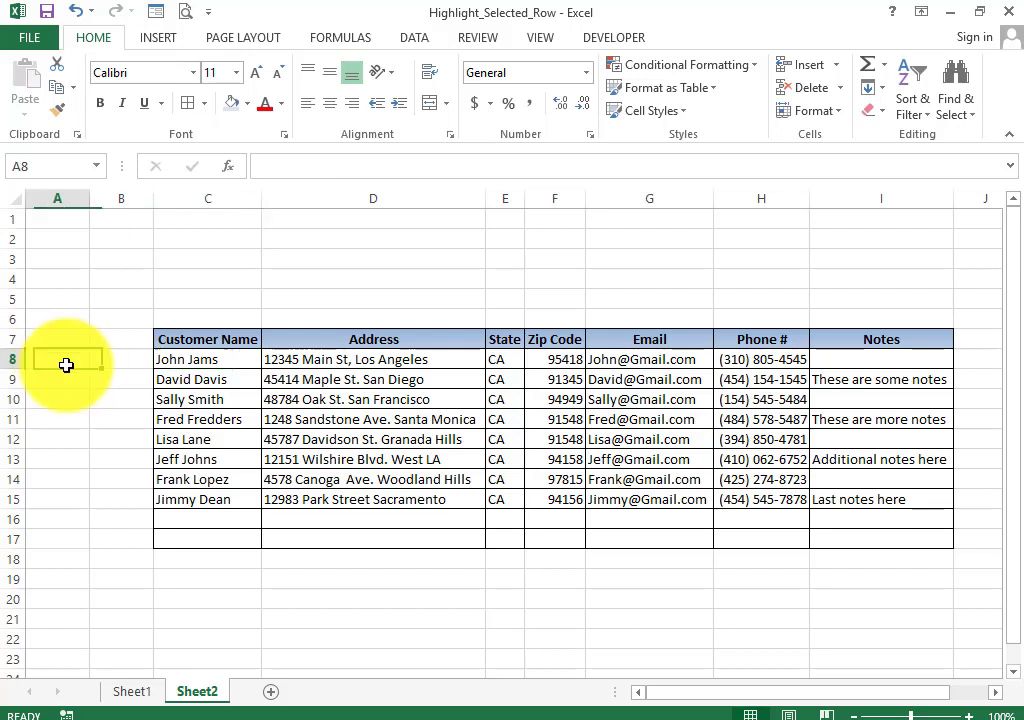
pyautogui.write('8')
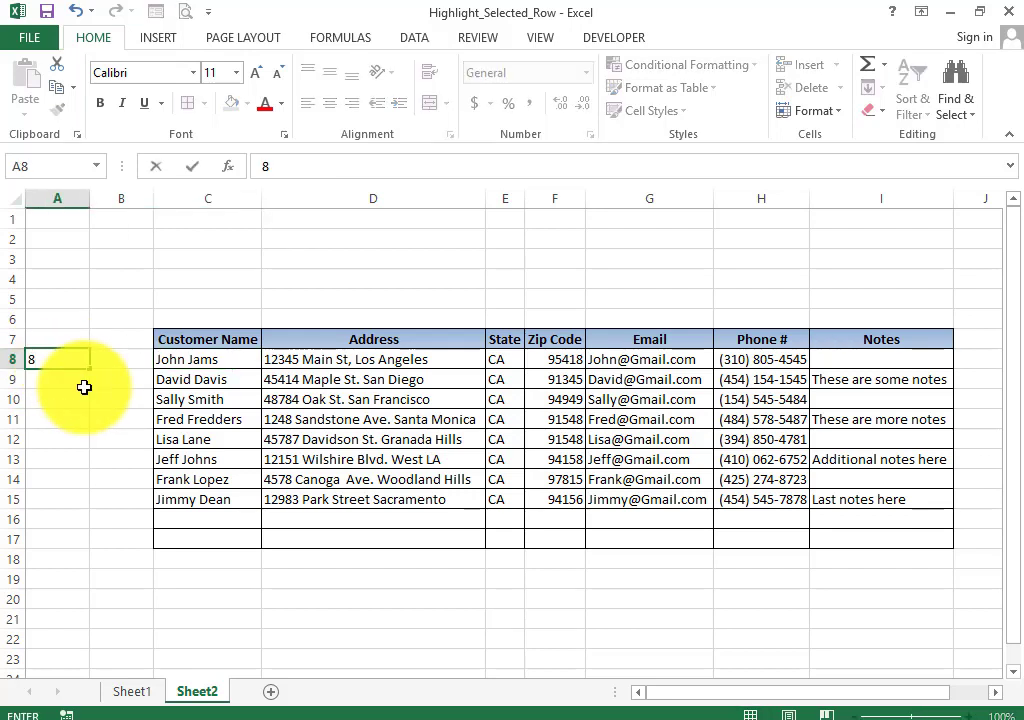
pyautogui.click(128, 401)
pyautogui.click(204, 359)
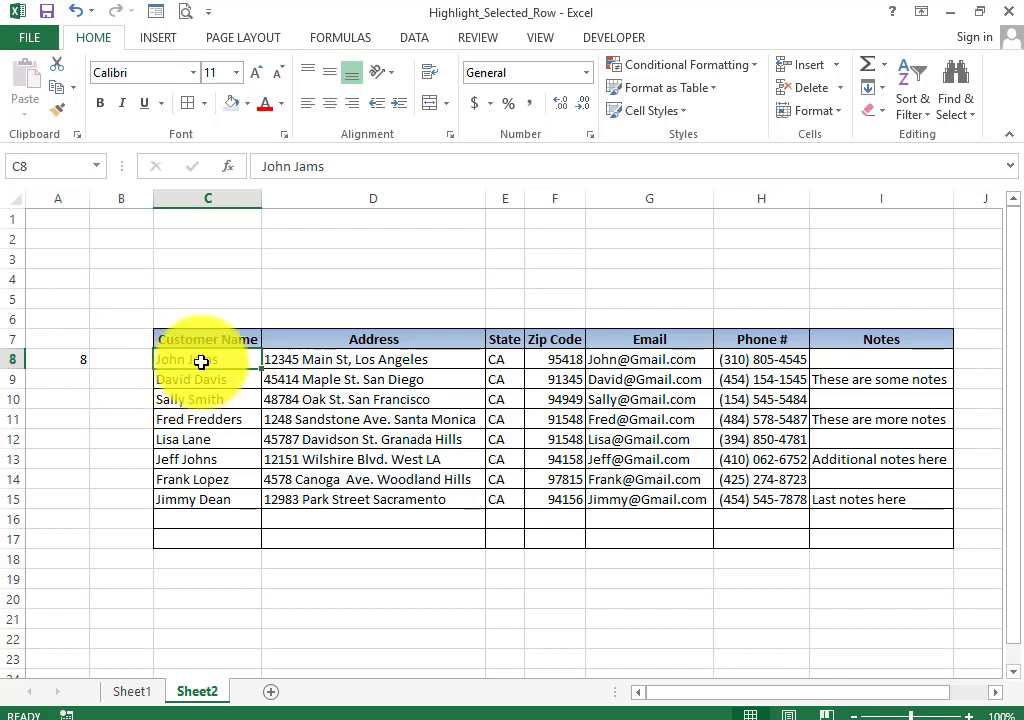
pyautogui.click(460, 401)
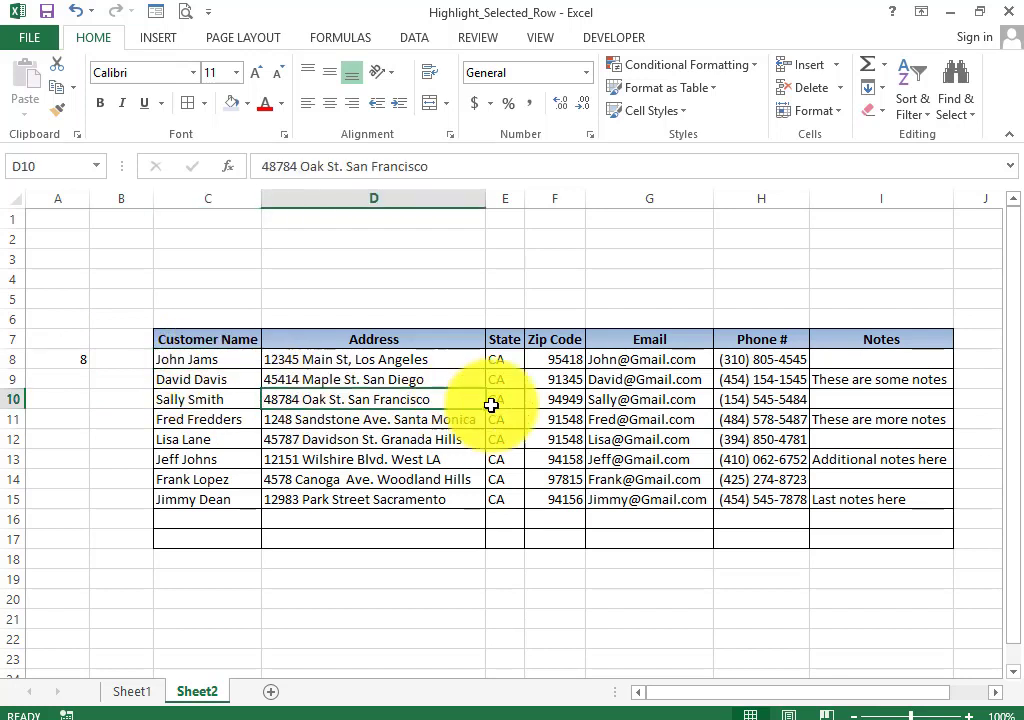
pyautogui.click(202, 360)
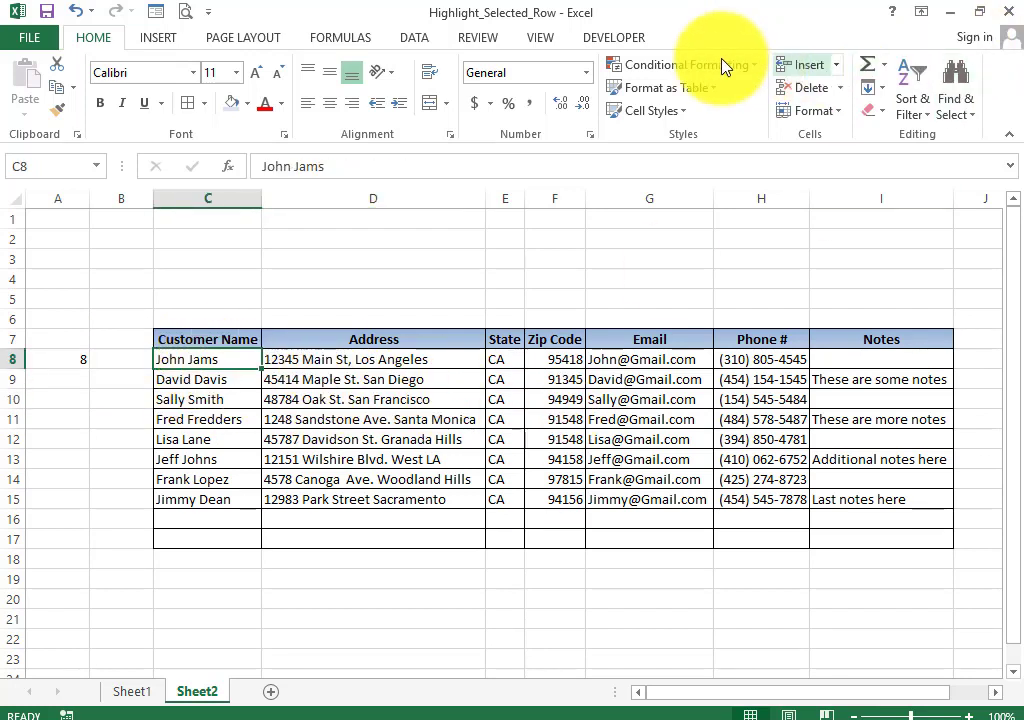
# Step: From Manage Rules, start a formula-based New Rule and enter =$A$8=row() using cell A8
pyautogui.click(750, 68)
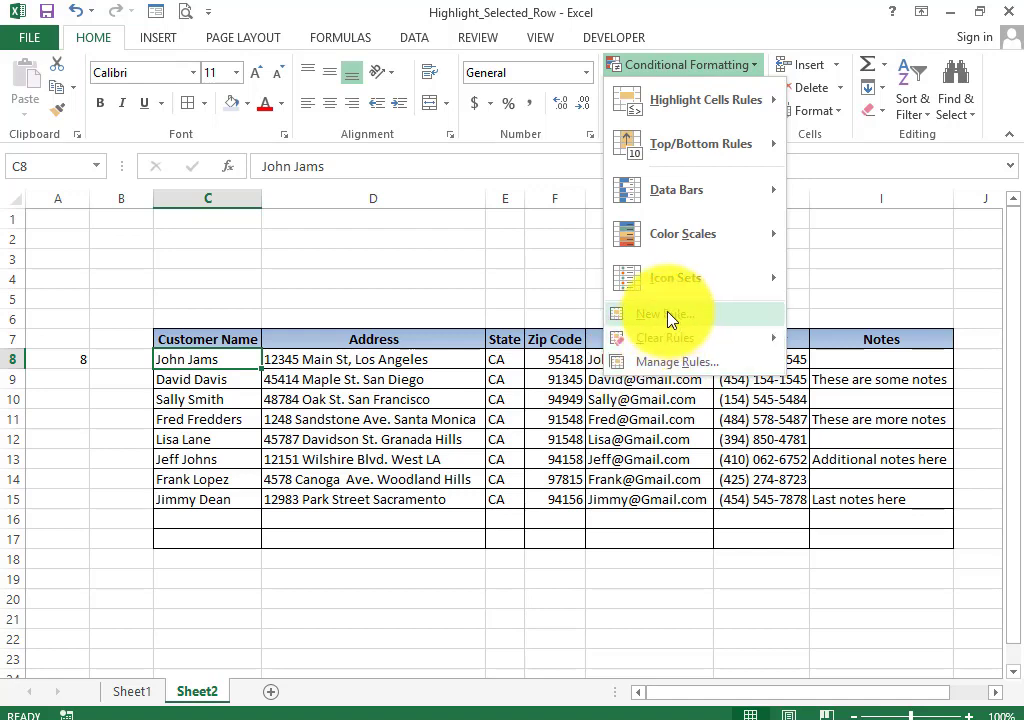
pyautogui.click(682, 362)
pyautogui.click(323, 110)
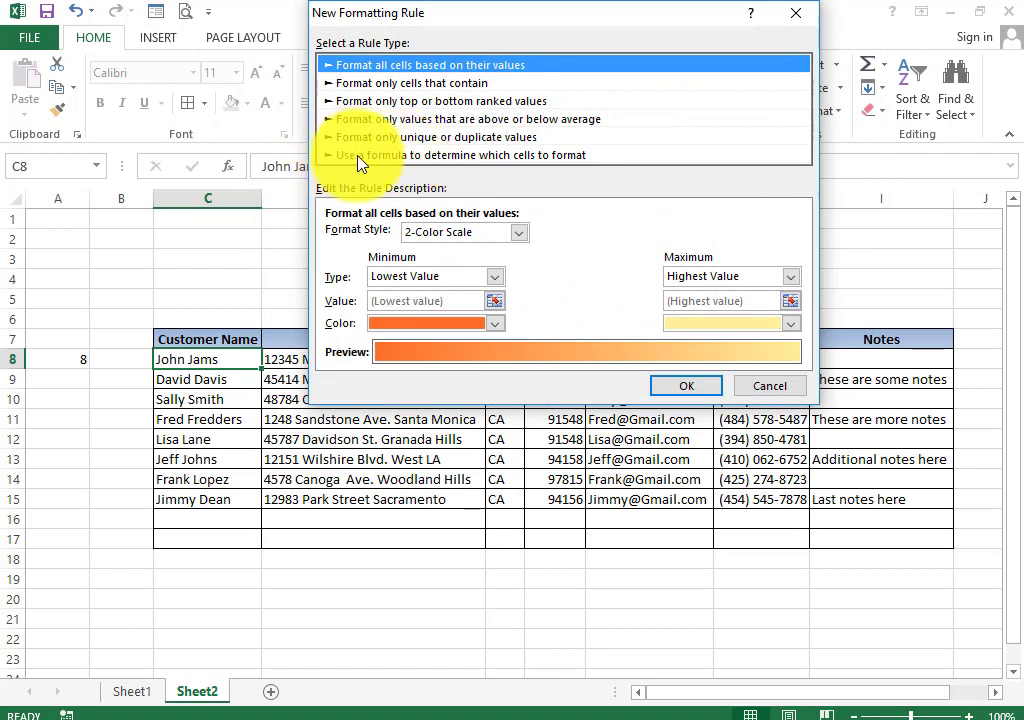
pyautogui.click(450, 156)
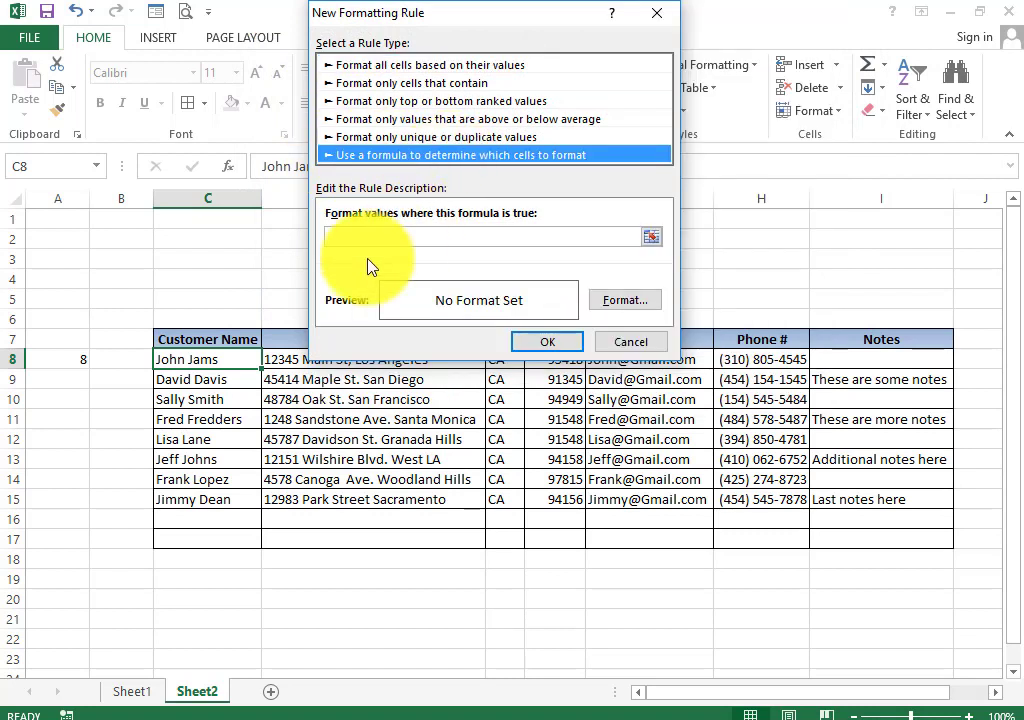
pyautogui.click(538, 240)
pyautogui.write('=')
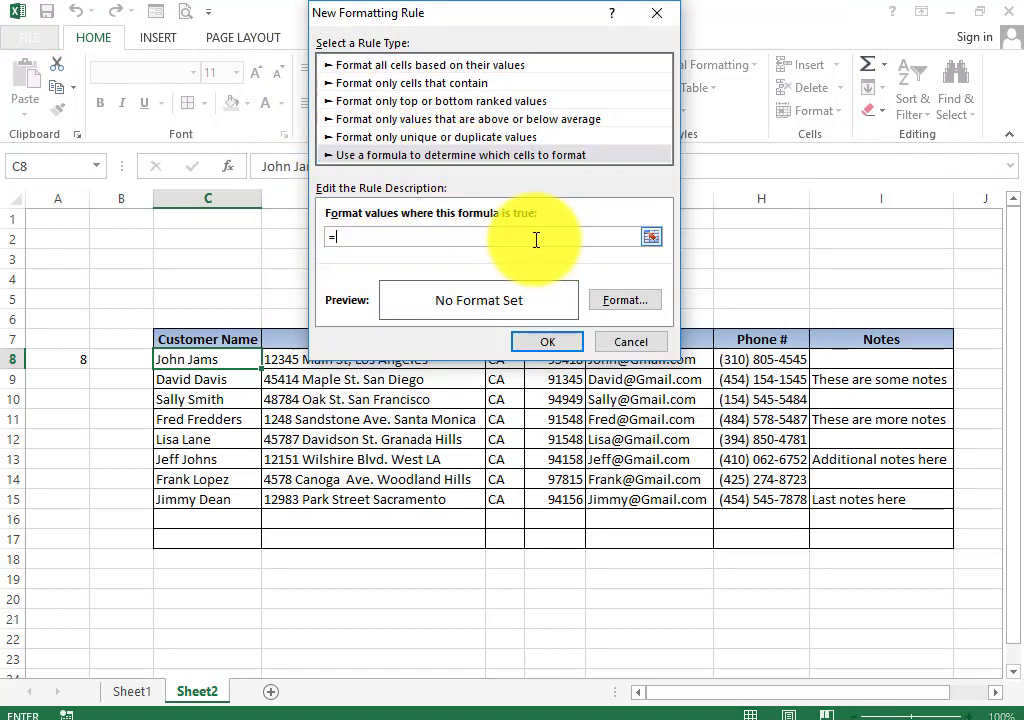
pyautogui.click(71, 360)
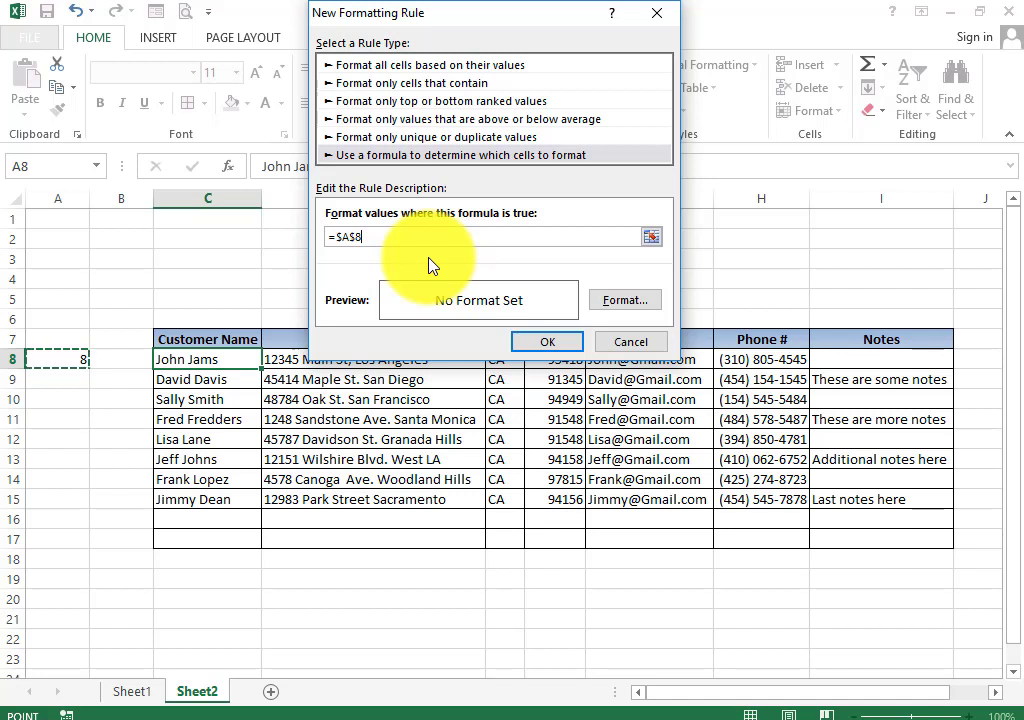
pyautogui.write('=r')
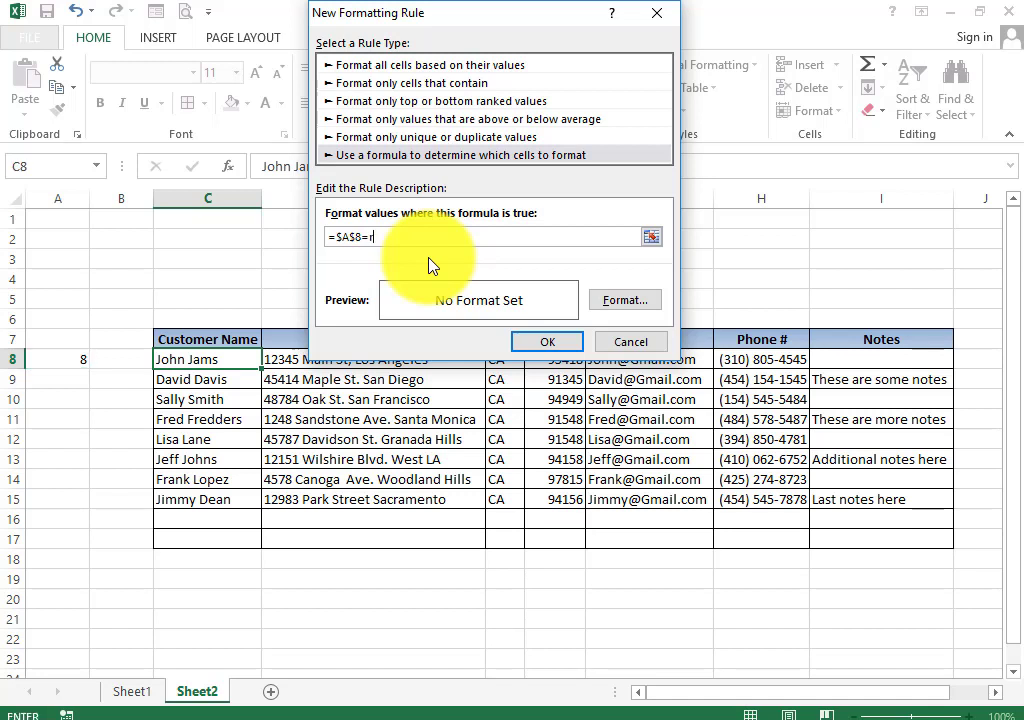
pyautogui.write('ow(')
pyautogui.write(')')
# Step: Format the rule with a two-colour horizontal gradient fill, dark blue as Color 1, top-left variant
pyautogui.click(628, 302)
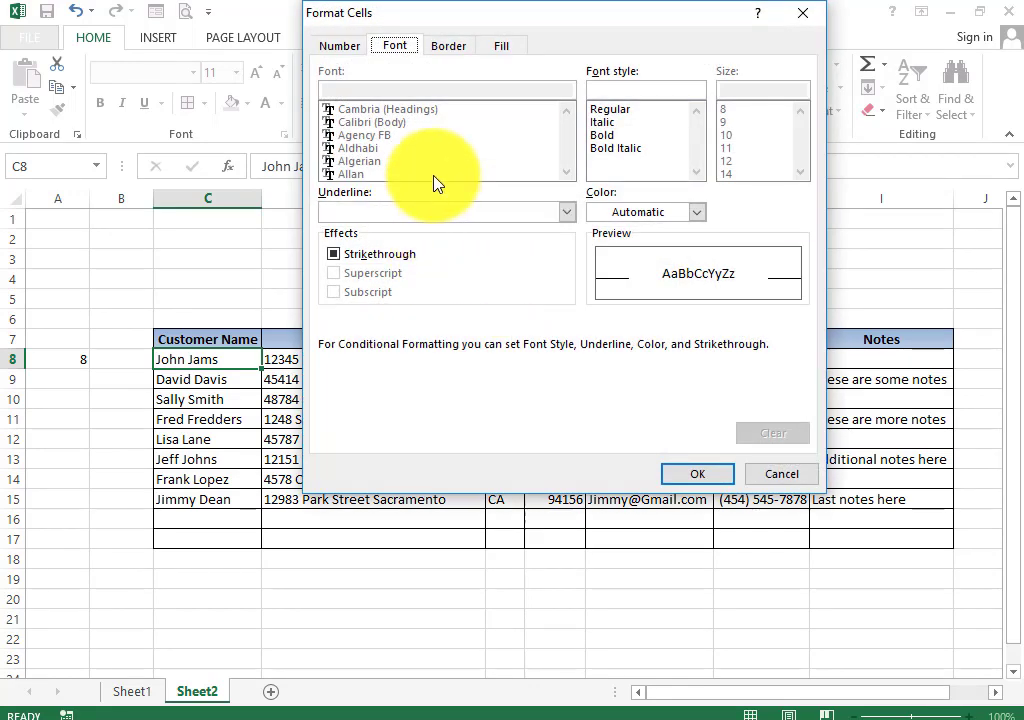
pyautogui.click(502, 46)
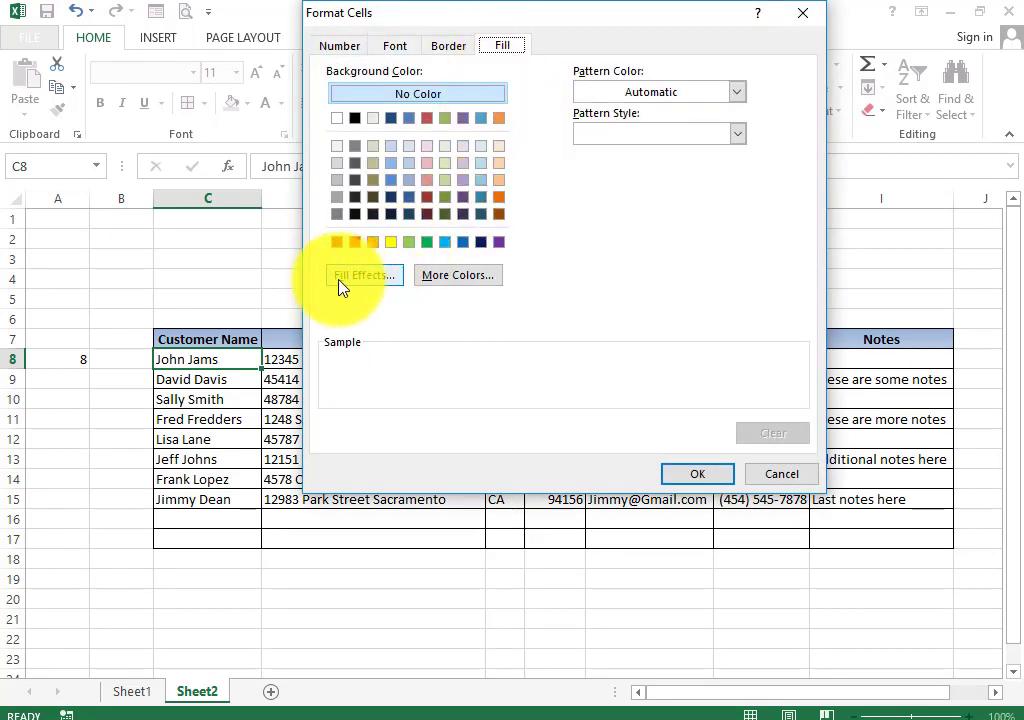
pyautogui.click(378, 285)
pyautogui.click(613, 111)
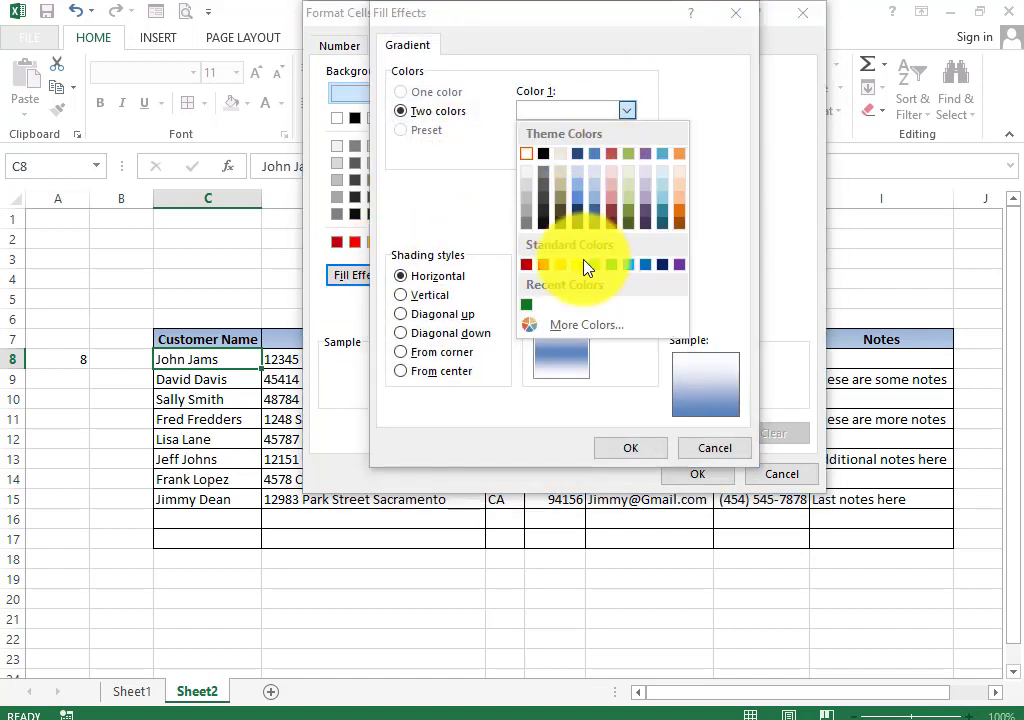
pyautogui.click(594, 222)
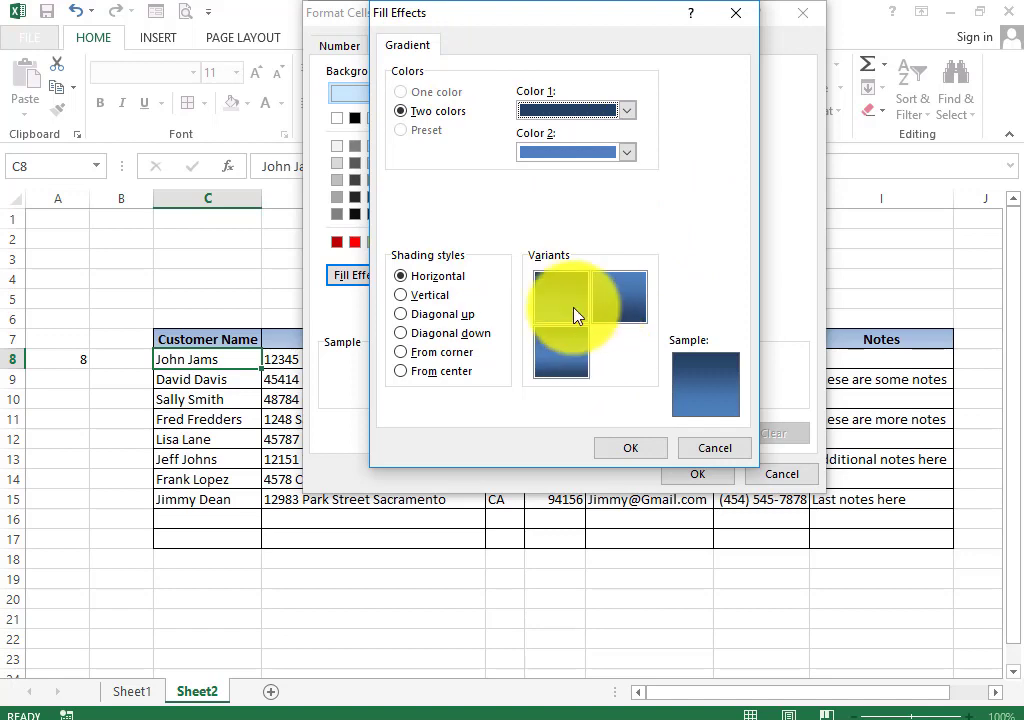
pyautogui.click(568, 312)
pyautogui.click(628, 448)
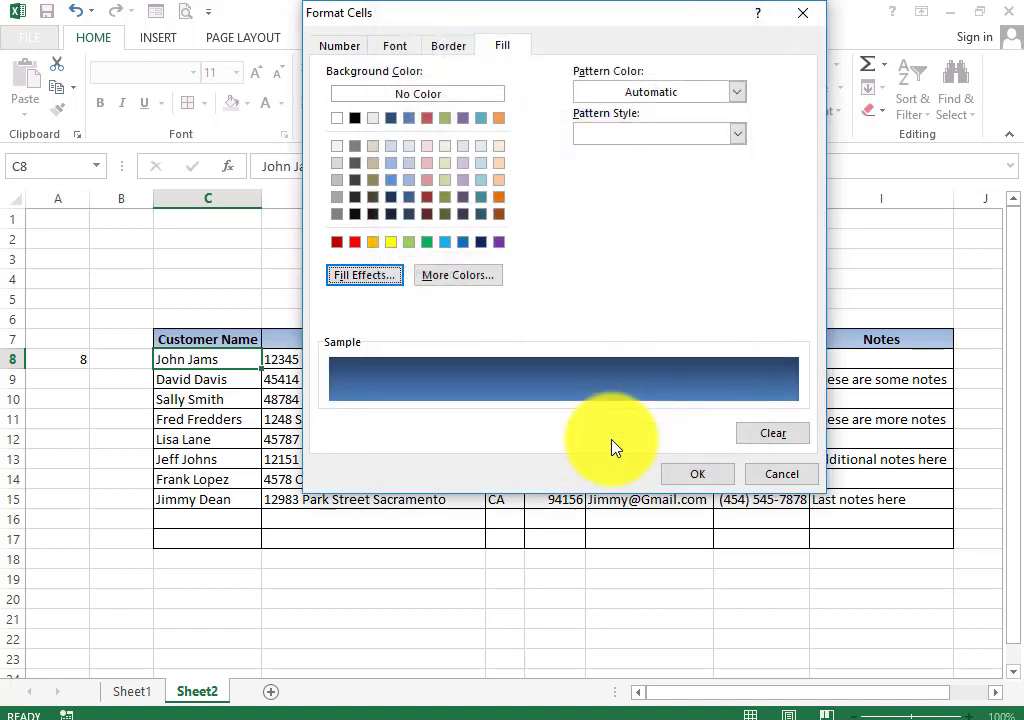
pyautogui.click(690, 478)
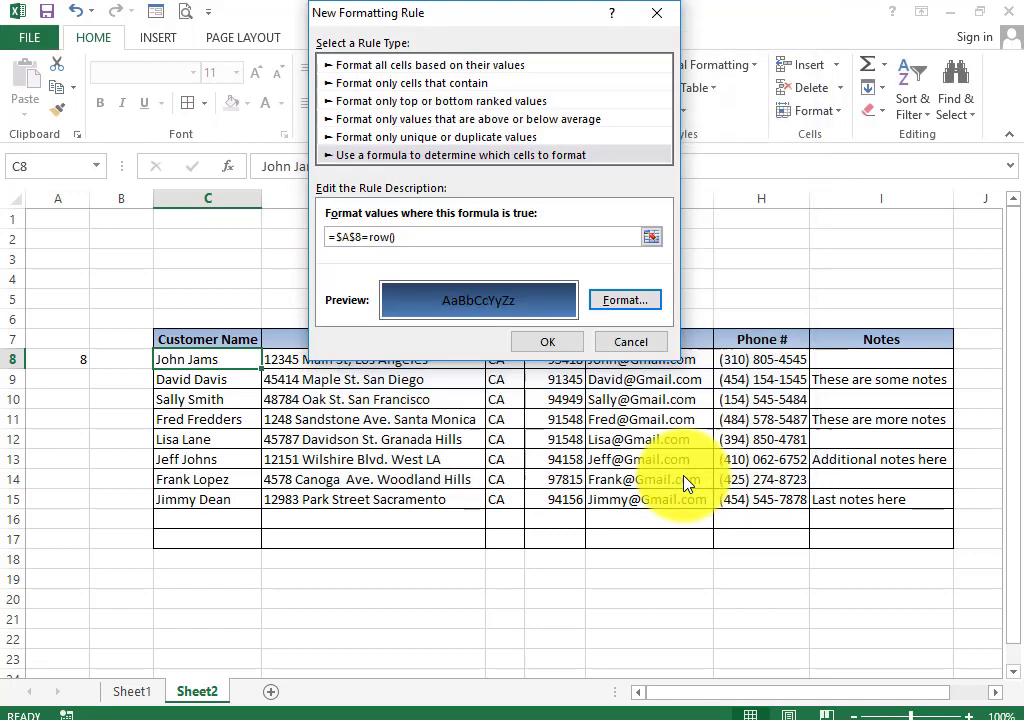
# Step: Save the rule with Stop If True ticked, then select the customer rows from C8
pyautogui.click(555, 348)
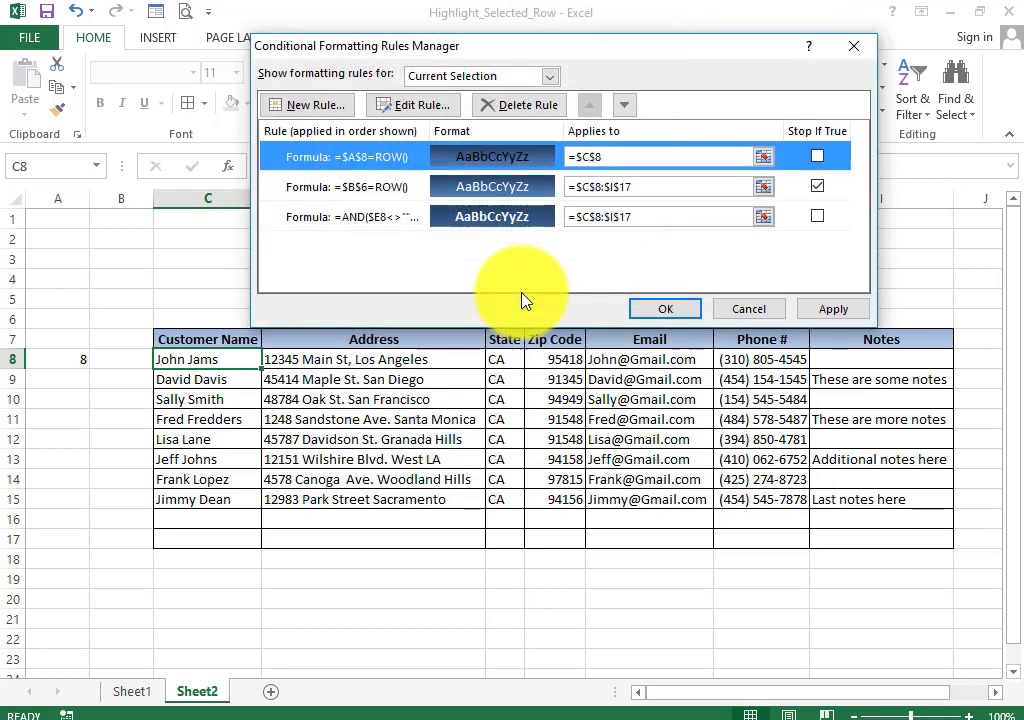
pyautogui.click(815, 157)
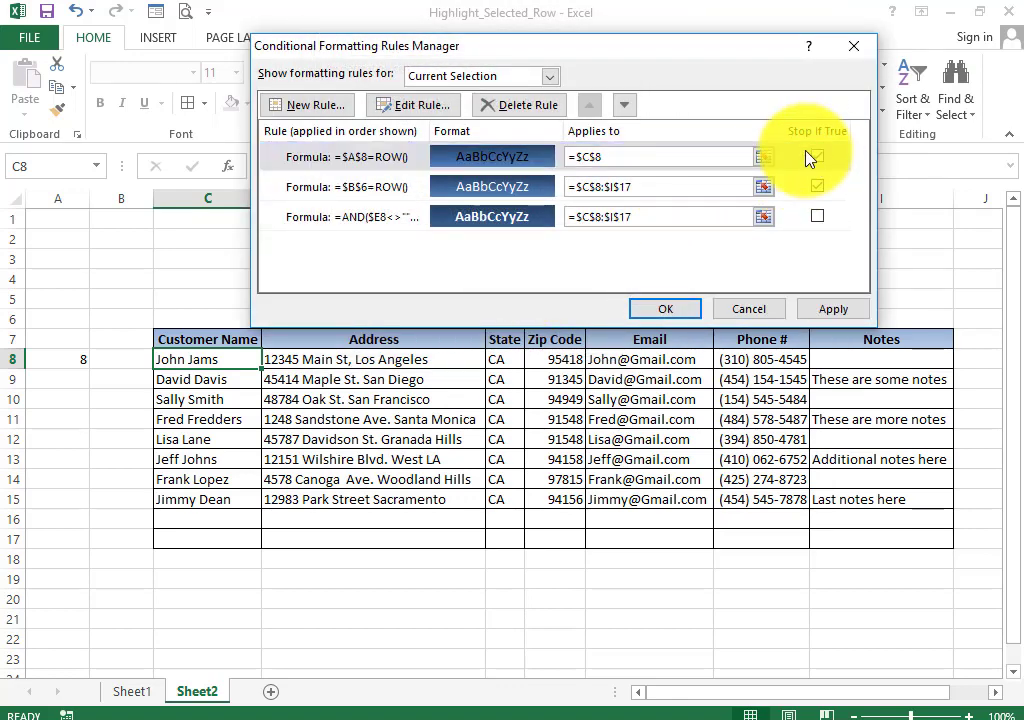
pyautogui.click(836, 310)
pyautogui.click(667, 310)
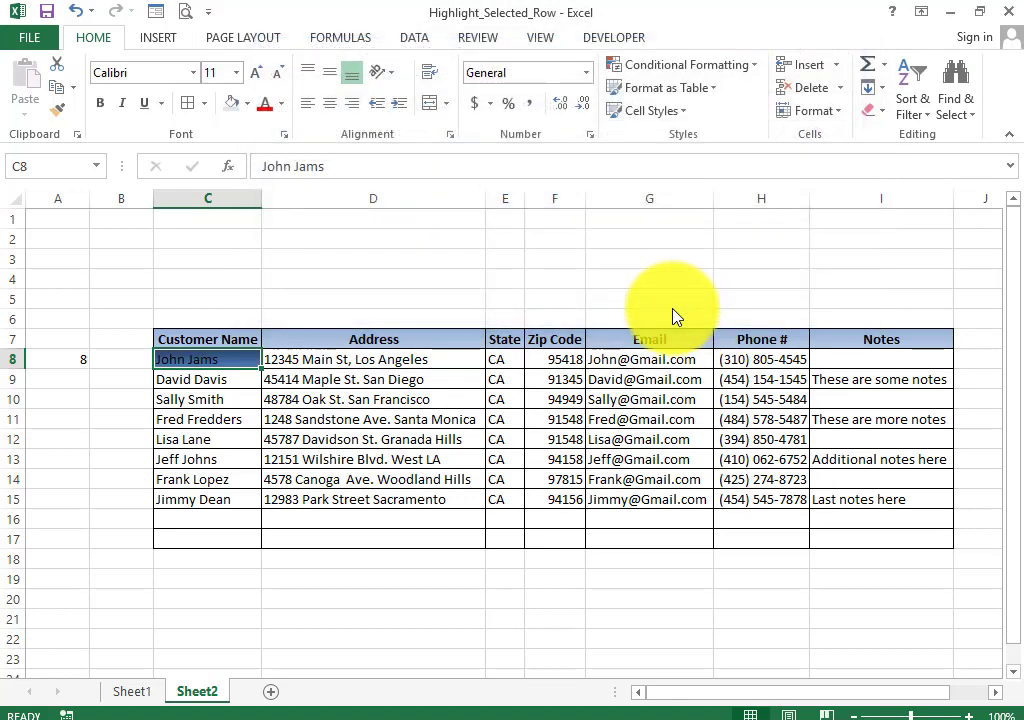
pyautogui.click(497, 365)
pyautogui.click(378, 365)
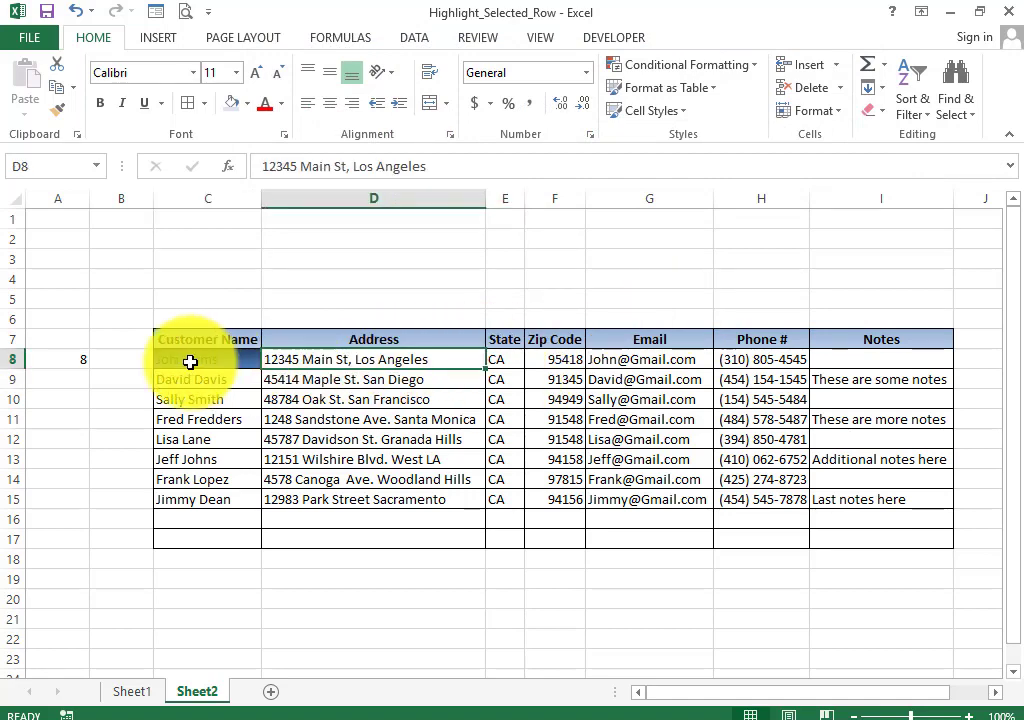
pyautogui.moveTo(190, 361)
pyautogui.mouseDown()
pyautogui.moveTo(878, 504)
pyautogui.moveTo(878, 537)
pyautogui.mouseUp()
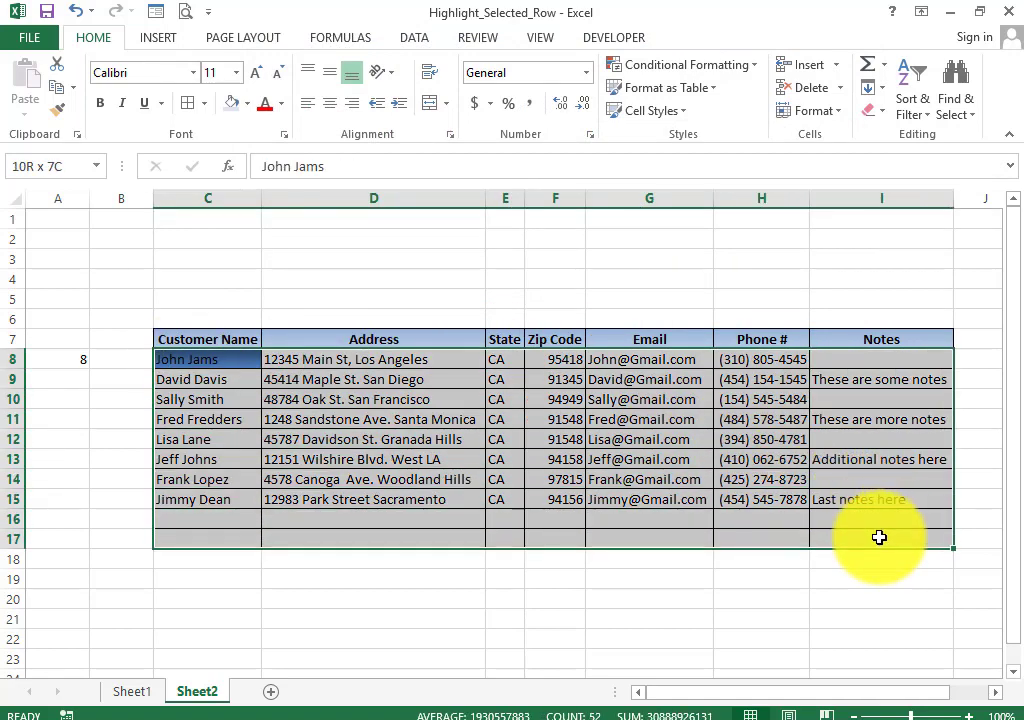
# Step: In Manage Rules, set the rule's Applies to range to $C$8:$I$17 and apply it
pyautogui.click(738, 70)
pyautogui.click(665, 362)
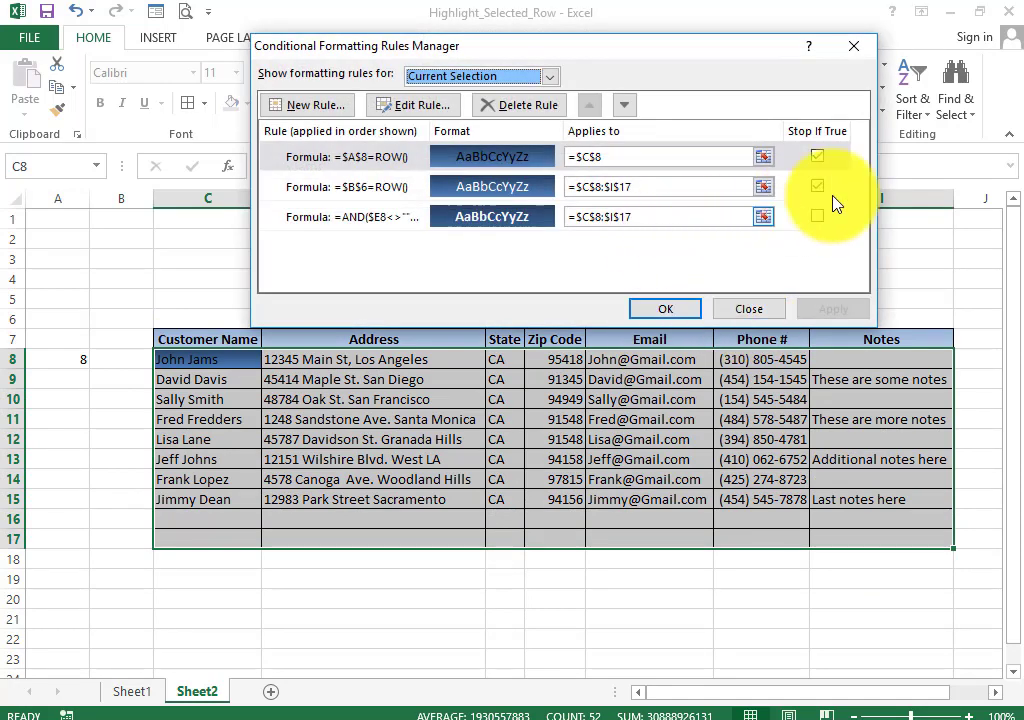
pyautogui.click(763, 161)
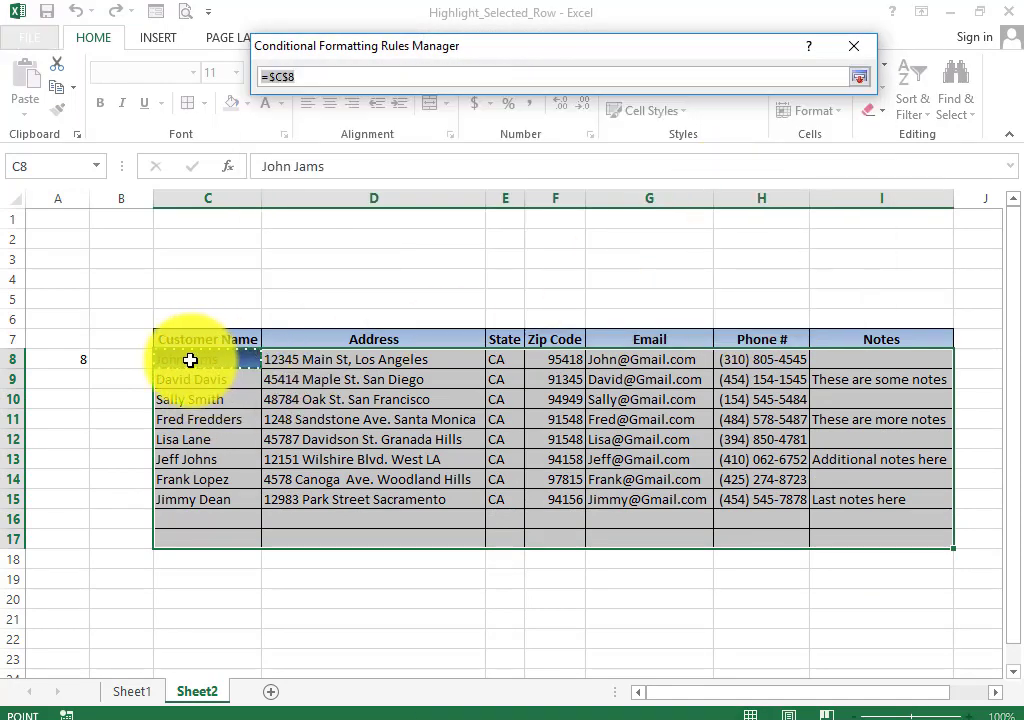
pyautogui.moveTo(190, 359); pyautogui.dragTo(902, 546)
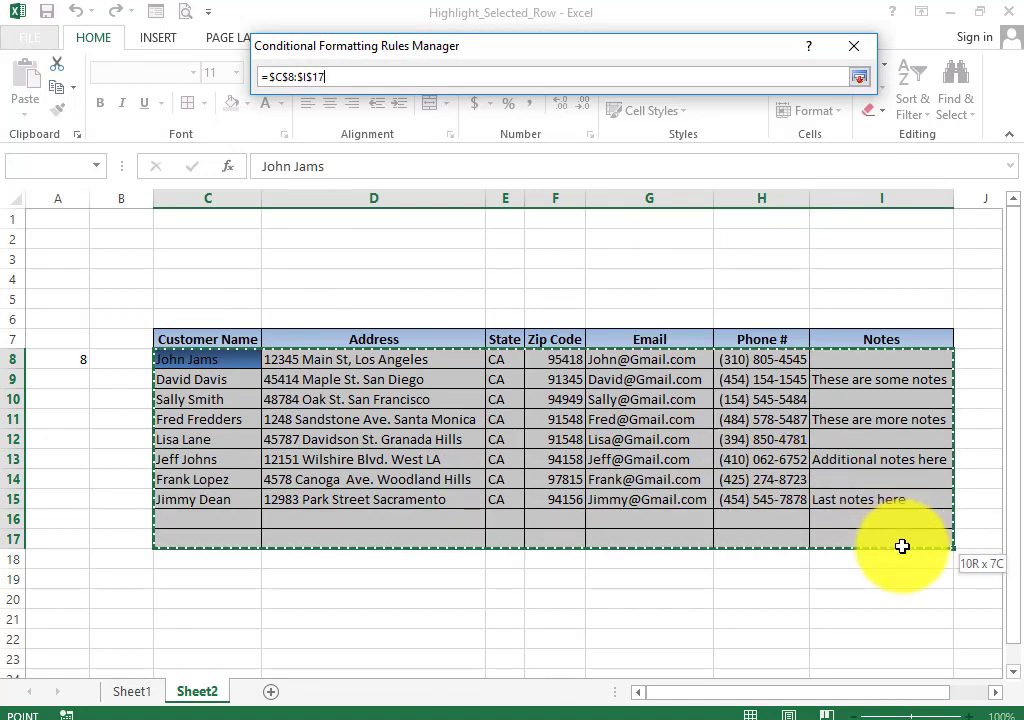
pyautogui.click(859, 77)
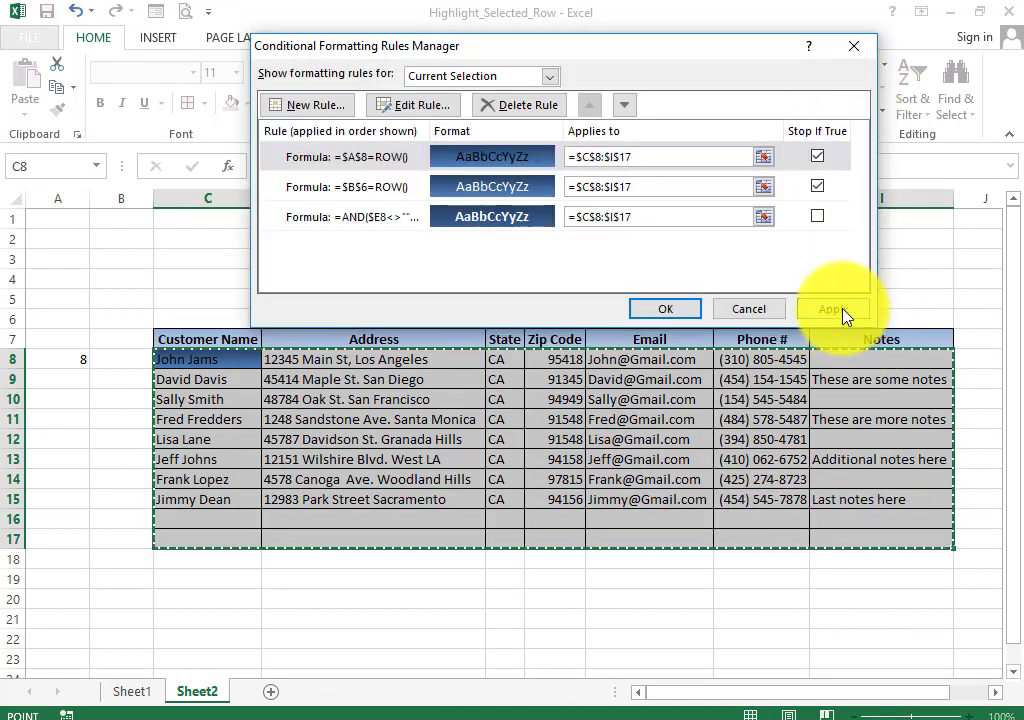
pyautogui.click(843, 312)
pyautogui.click(688, 312)
# Step: Click through several address cells and A8 to check the row 8 highlight
pyautogui.click(655, 417)
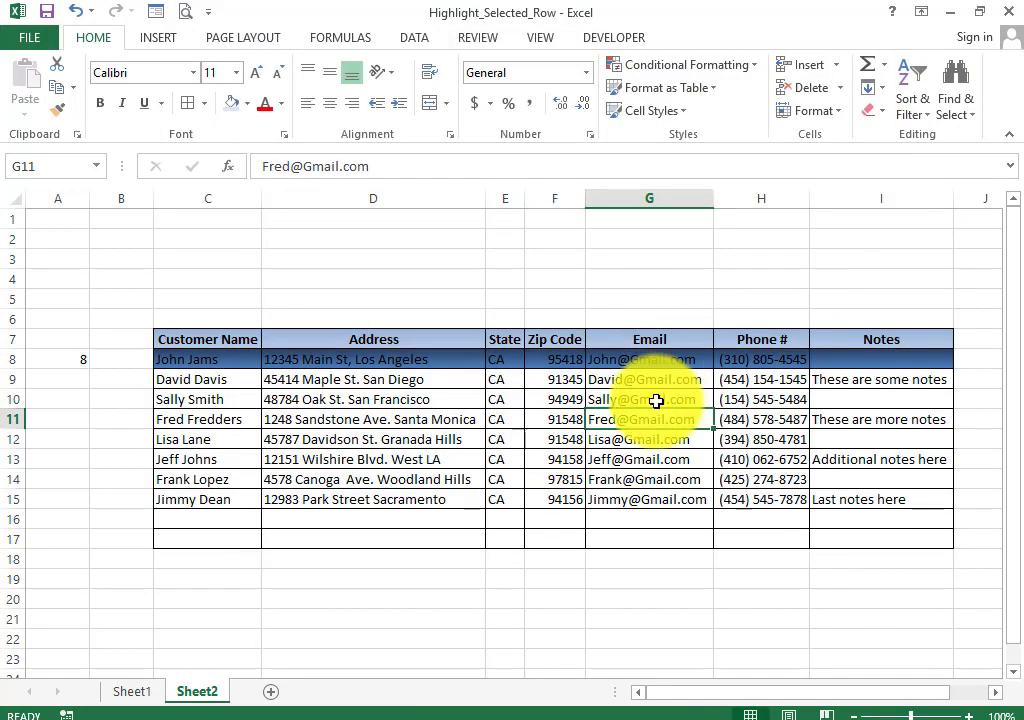
pyautogui.click(73, 360)
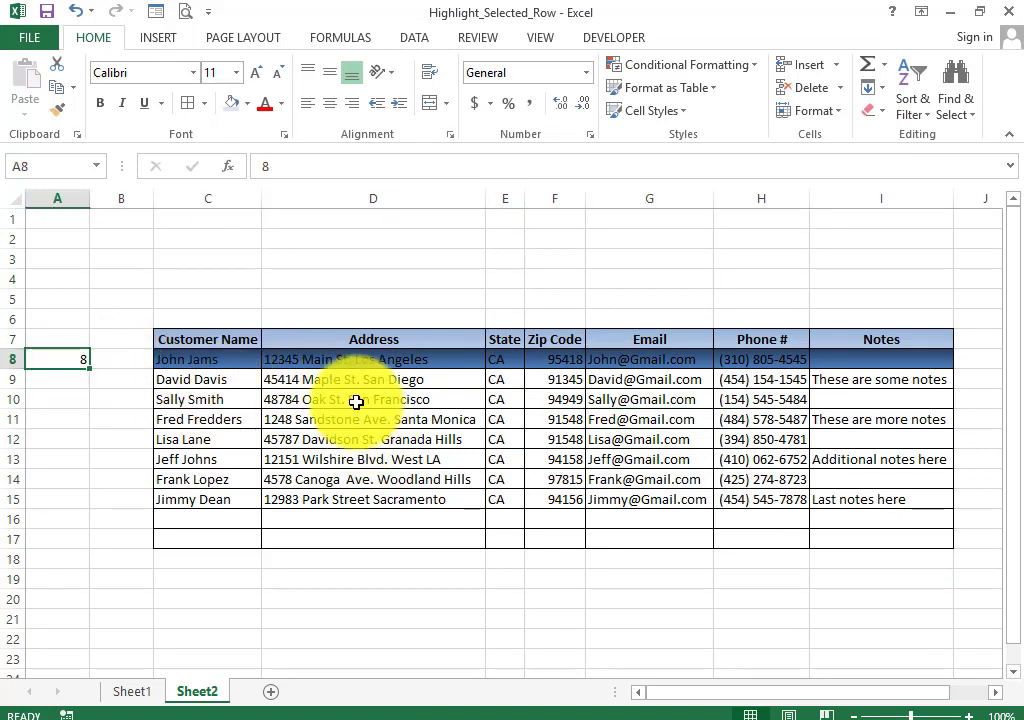
pyautogui.click(386, 482)
pyautogui.click(460, 519)
pyautogui.click(393, 361)
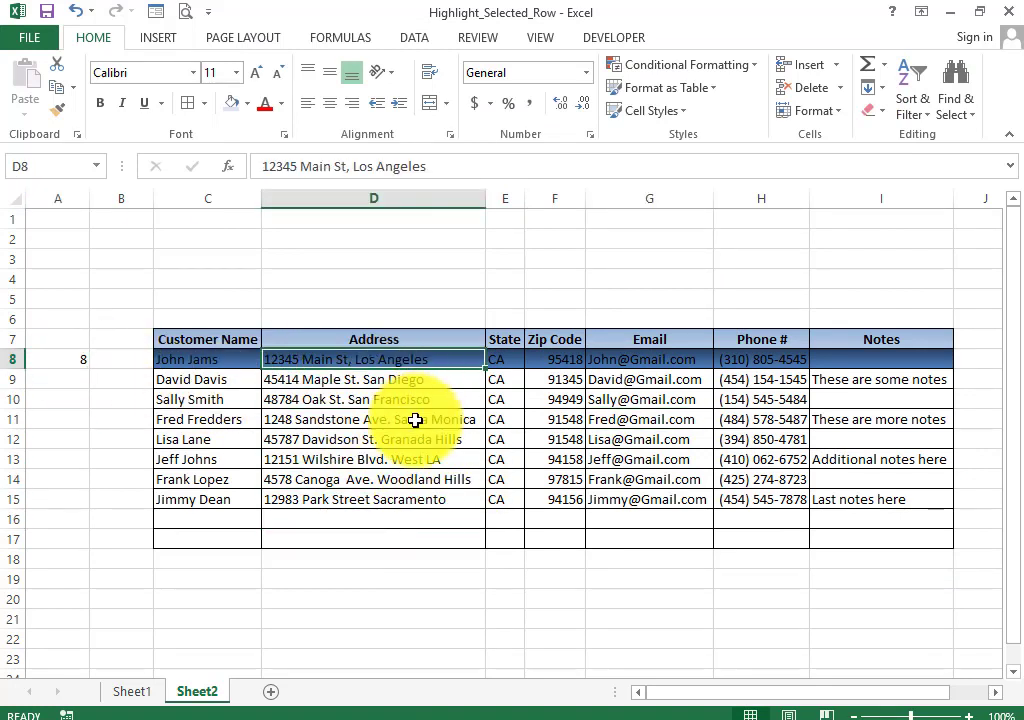
pyautogui.click(415, 420)
pyautogui.click(393, 498)
pyautogui.click(366, 420)
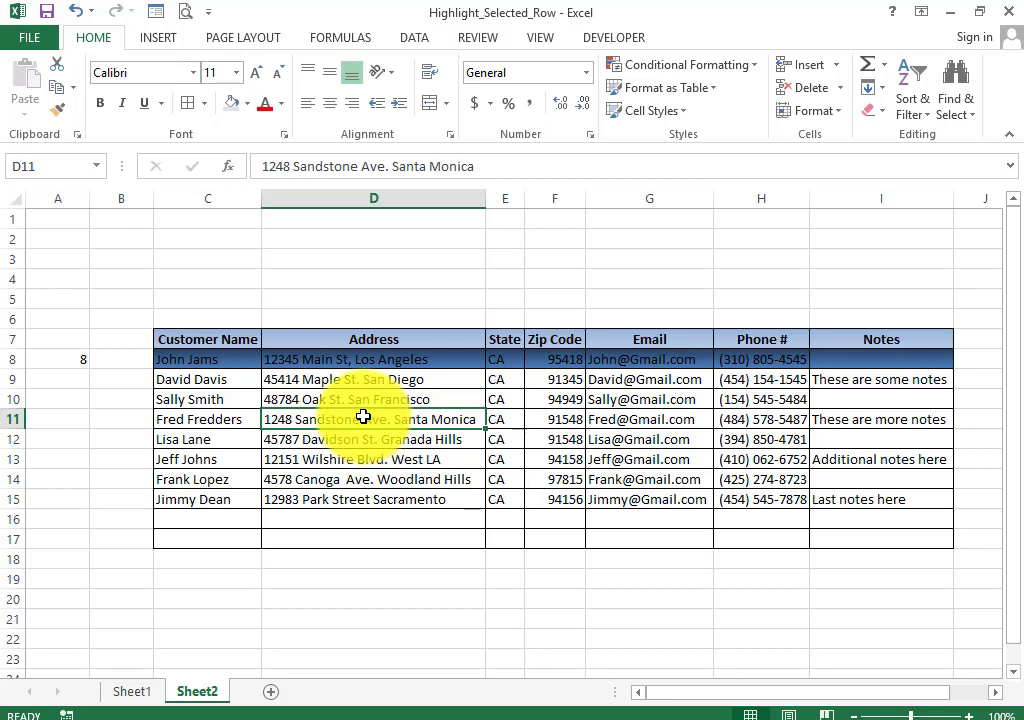
# Step: Change the row number in A8 to 10 so the gradient highlight moves to row 10
pyautogui.click(76, 357)
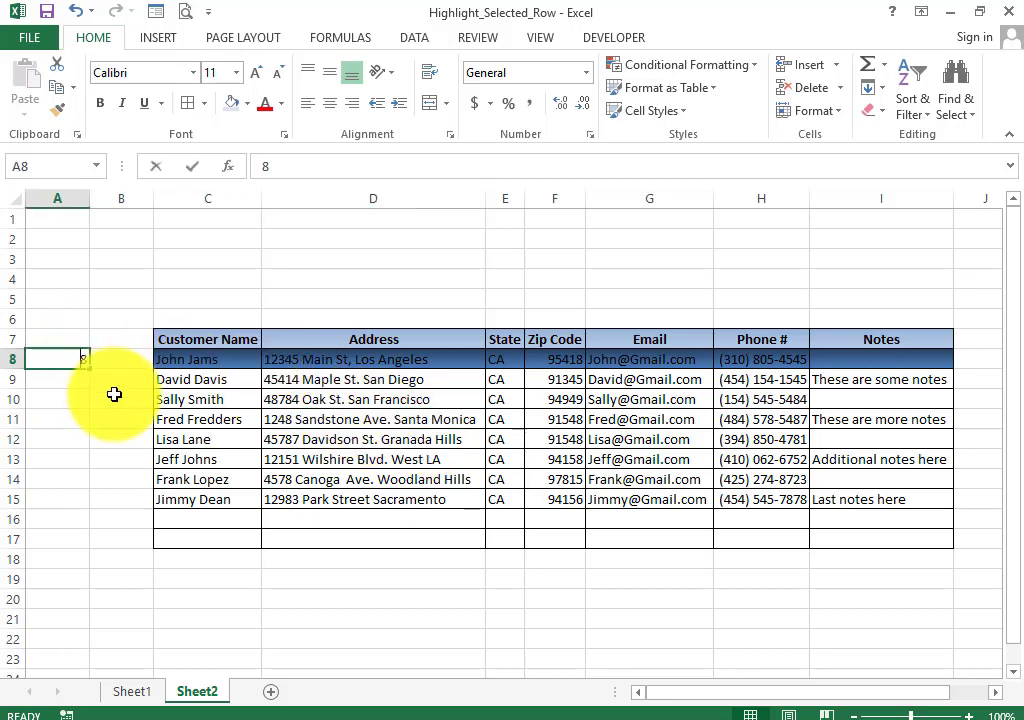
pyautogui.write('9')
pyautogui.press('Down')
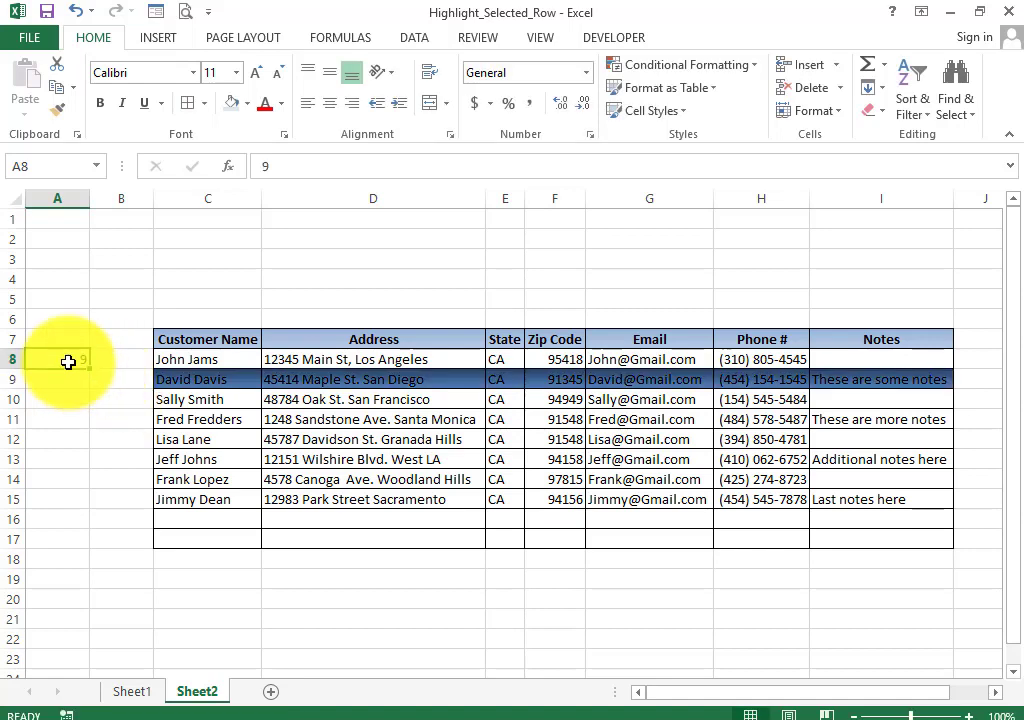
pyautogui.write('10')
pyautogui.press('Return')
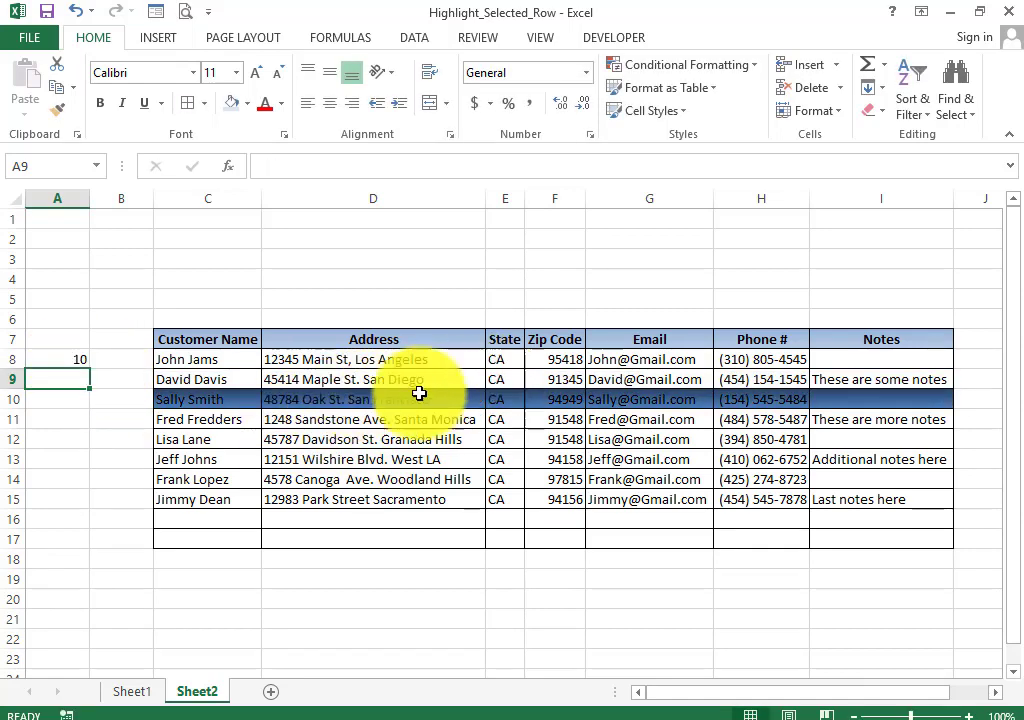
pyautogui.click(414, 480)
pyautogui.click(606, 455)
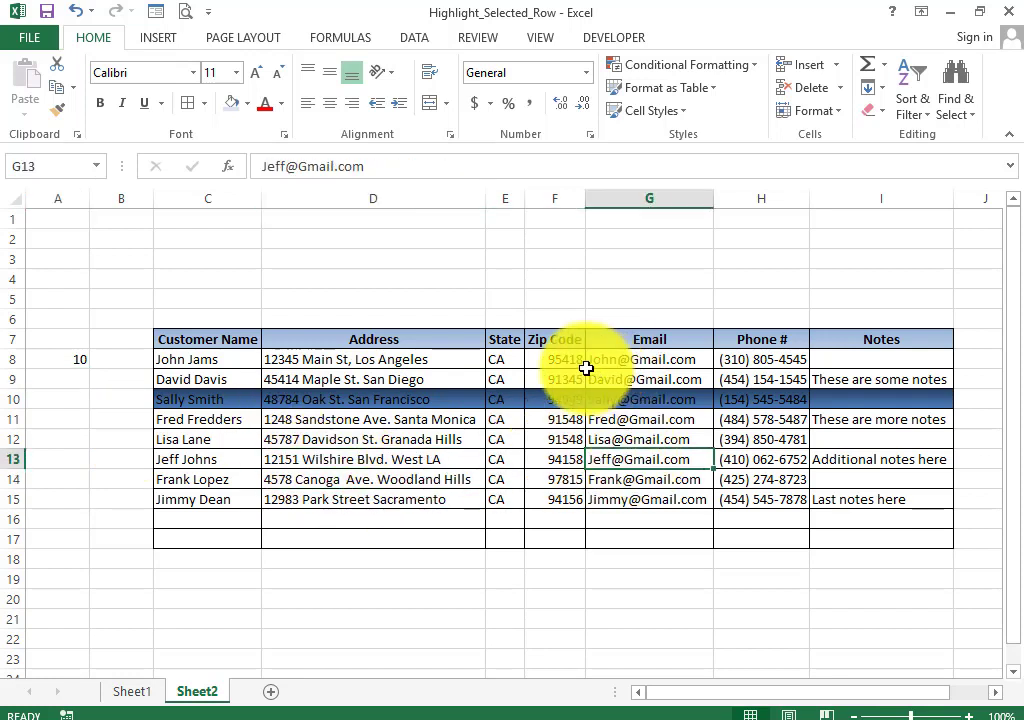
# Step: Enable the Developer tab through File > Options > Customize Ribbon
pyautogui.click(610, 40)
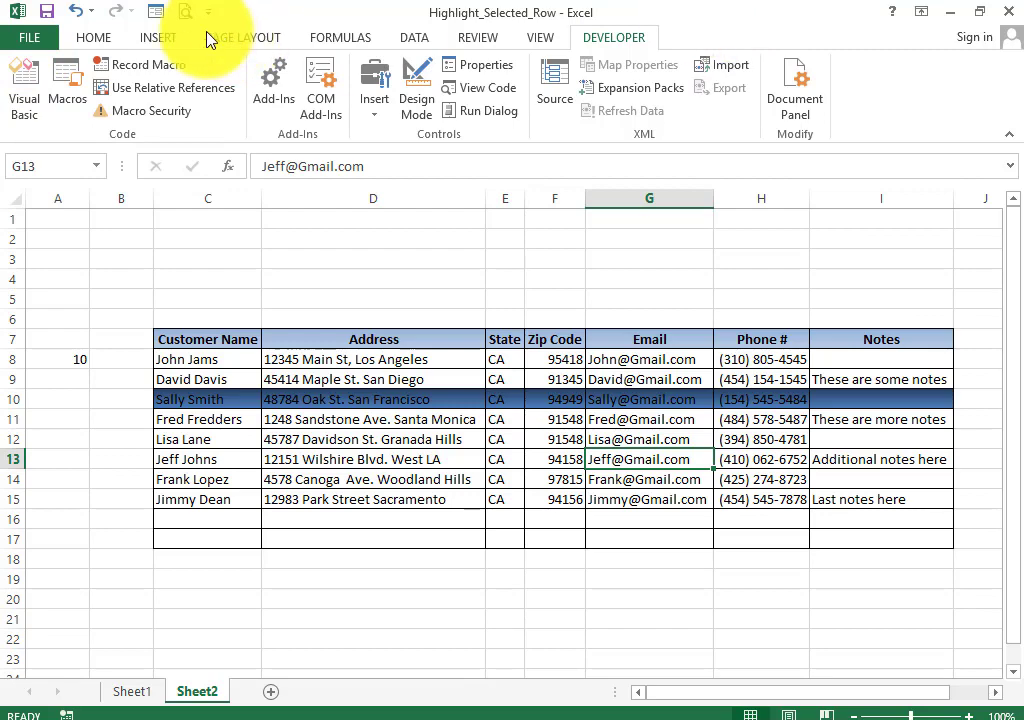
pyautogui.click(22, 37)
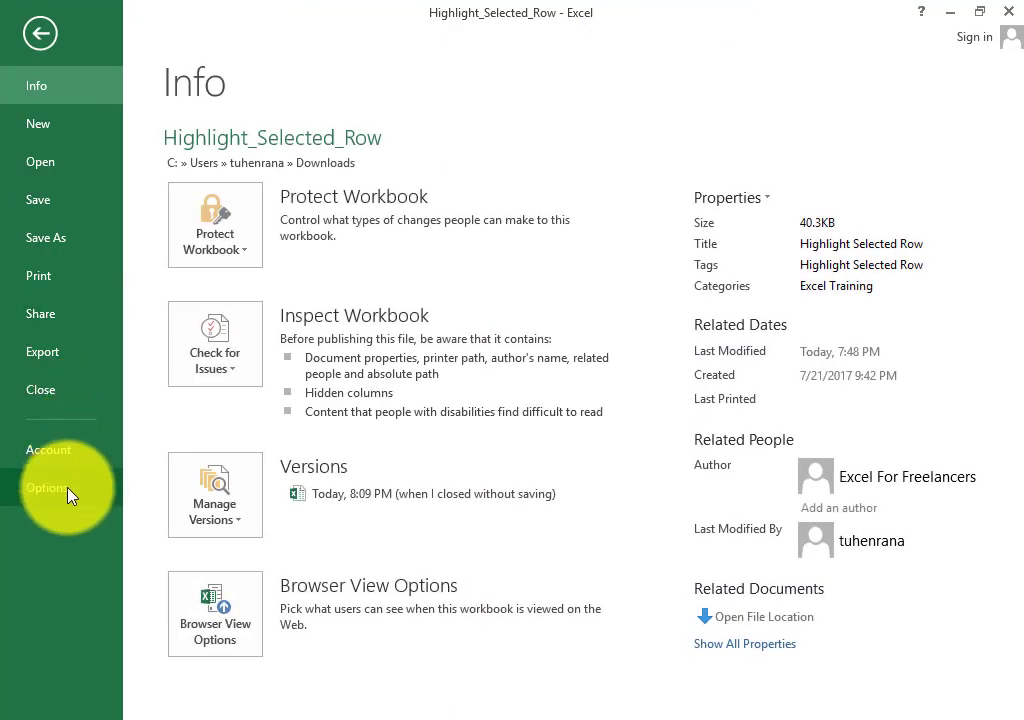
pyautogui.click(68, 490)
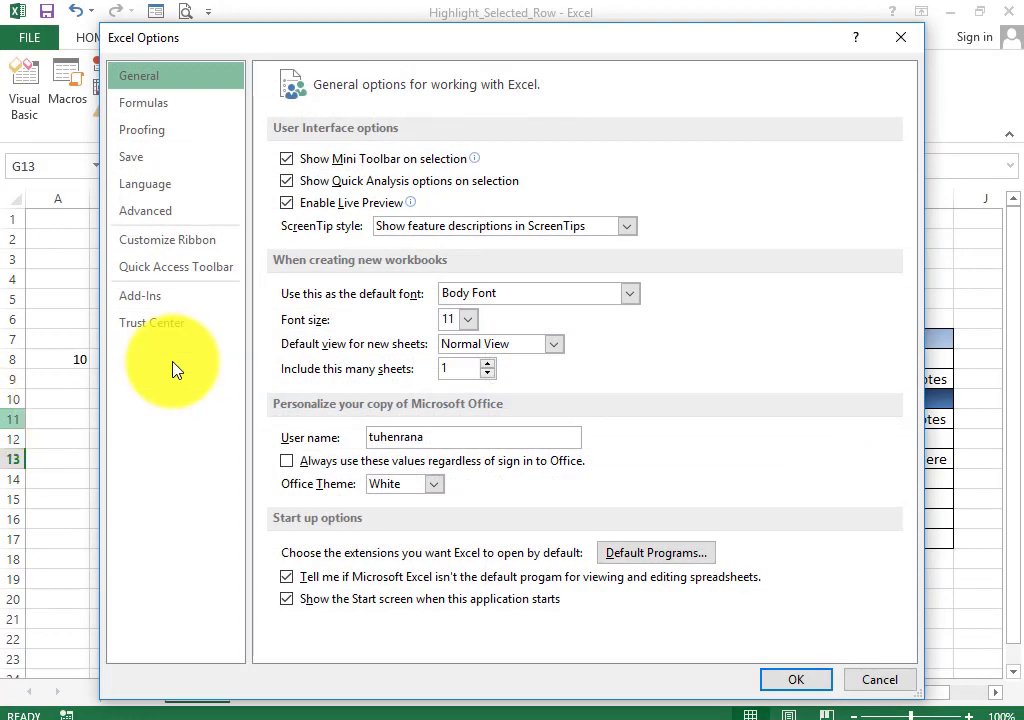
pyautogui.click(186, 244)
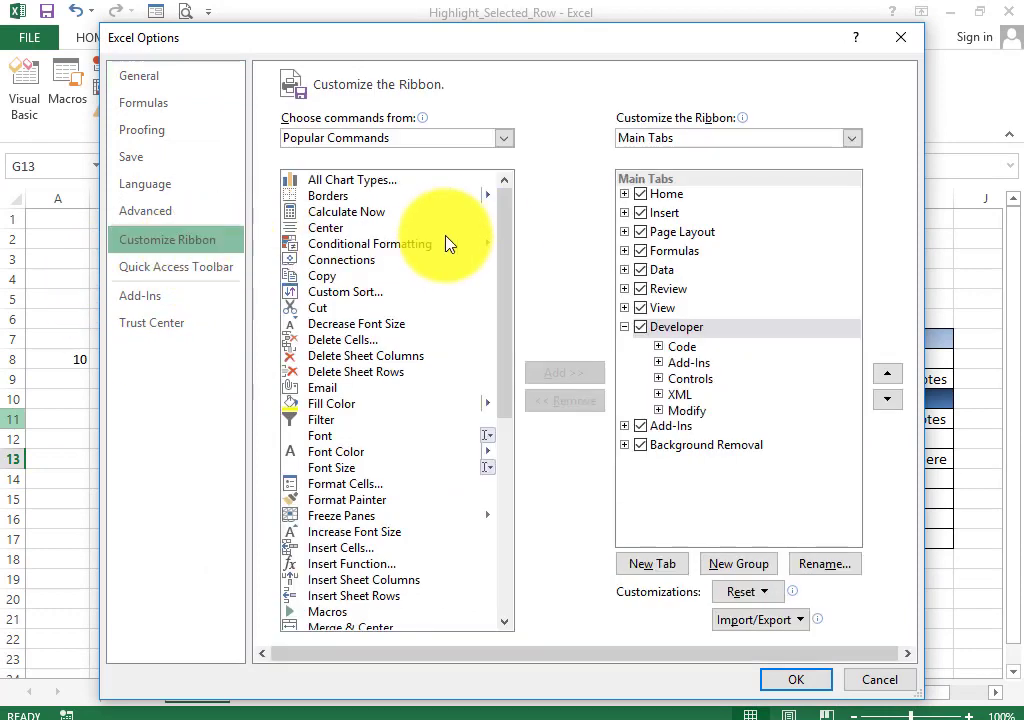
pyautogui.click(655, 328)
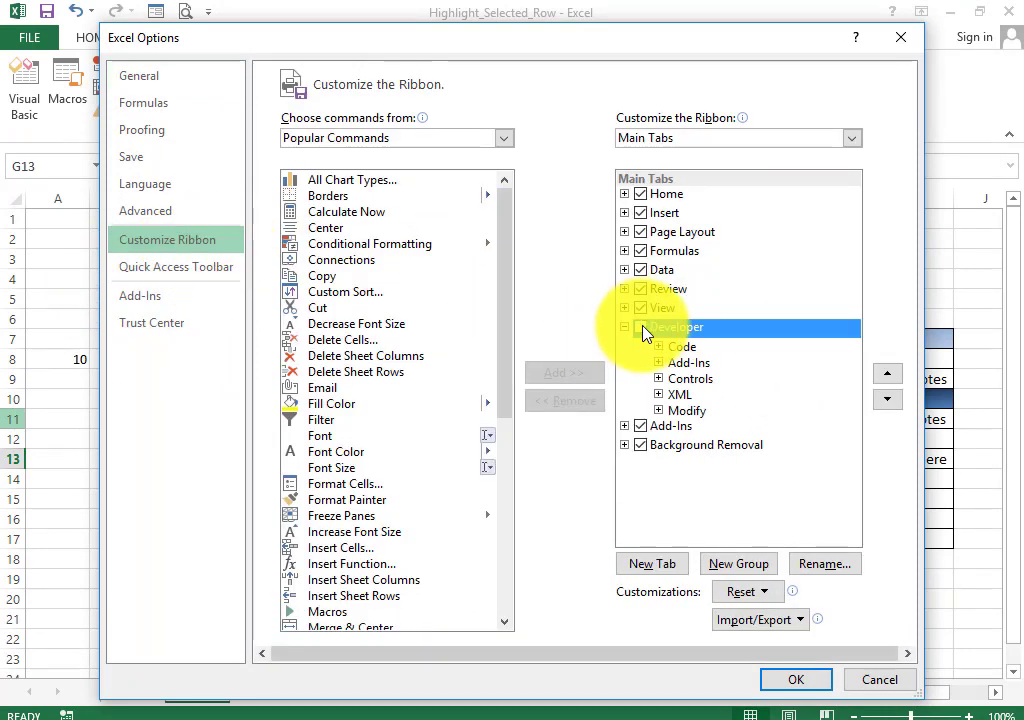
pyautogui.click(780, 683)
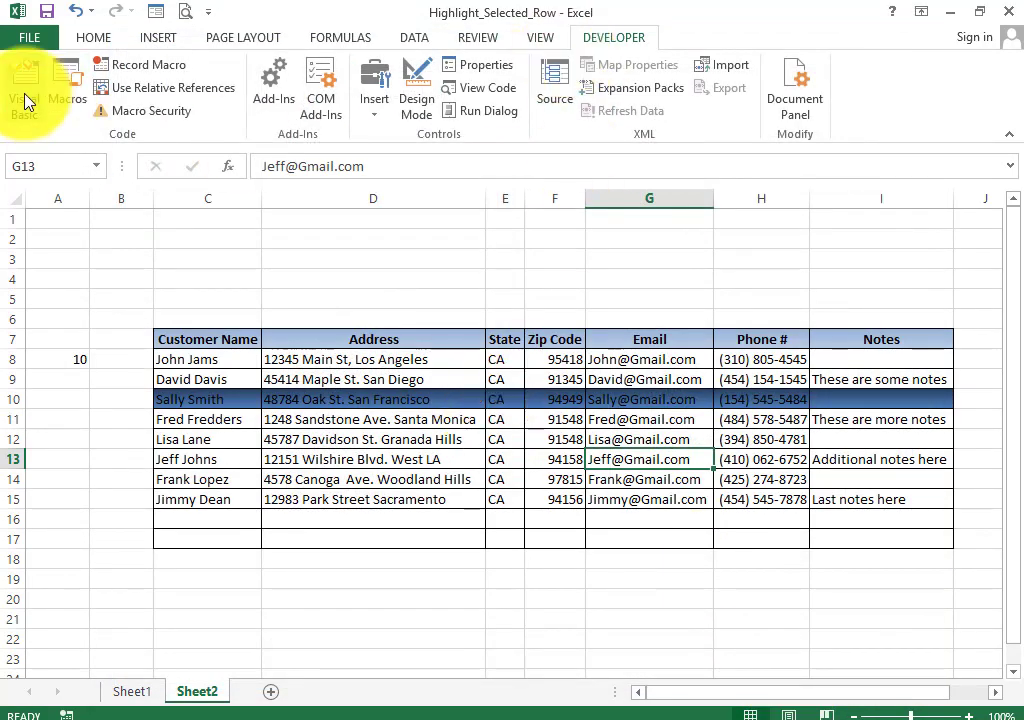
# Step: Open the Visual Basic editor from the Developer tab and move its window to the top of the screen
pyautogui.click(375, 437)
pyautogui.click(25, 91)
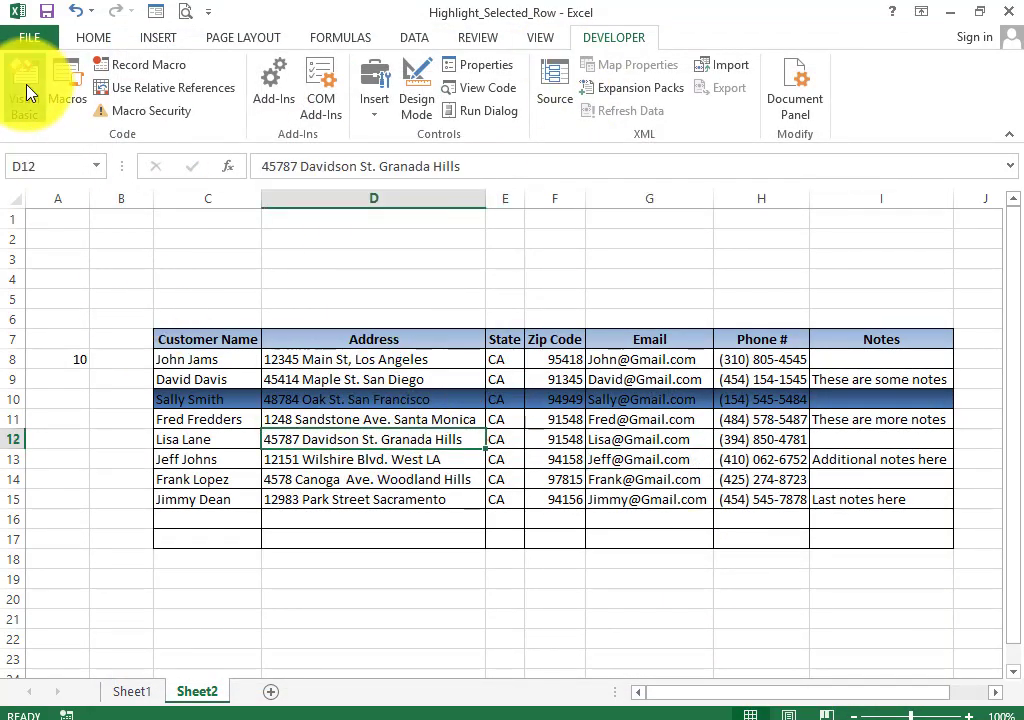
pyautogui.moveTo(258, 452); pyautogui.dragTo(447, 184)
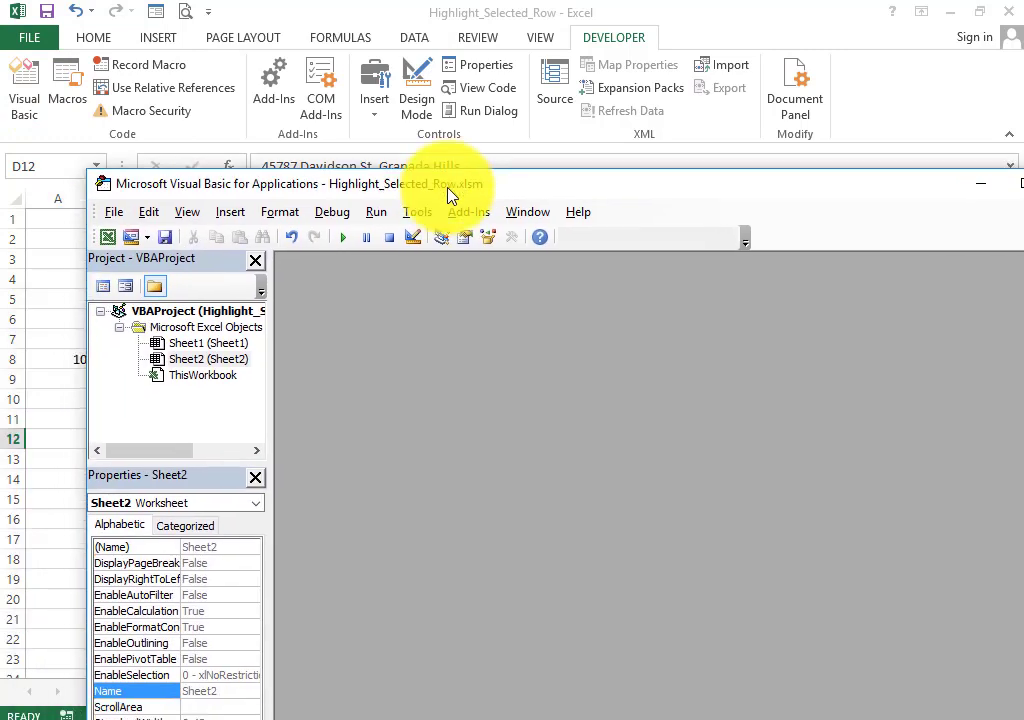
pyautogui.moveTo(310, 192)
pyautogui.mouseDown()
pyautogui.moveTo(400, 27)
pyautogui.moveTo(297, 88)
pyautogui.mouseUp()
# Step: Open Sheet2's code and pick Worksheet and SelectionChange from the dropdowns to insert the event procedure
pyautogui.doubleClick(218, 263)
pyautogui.rightClick(218, 263)
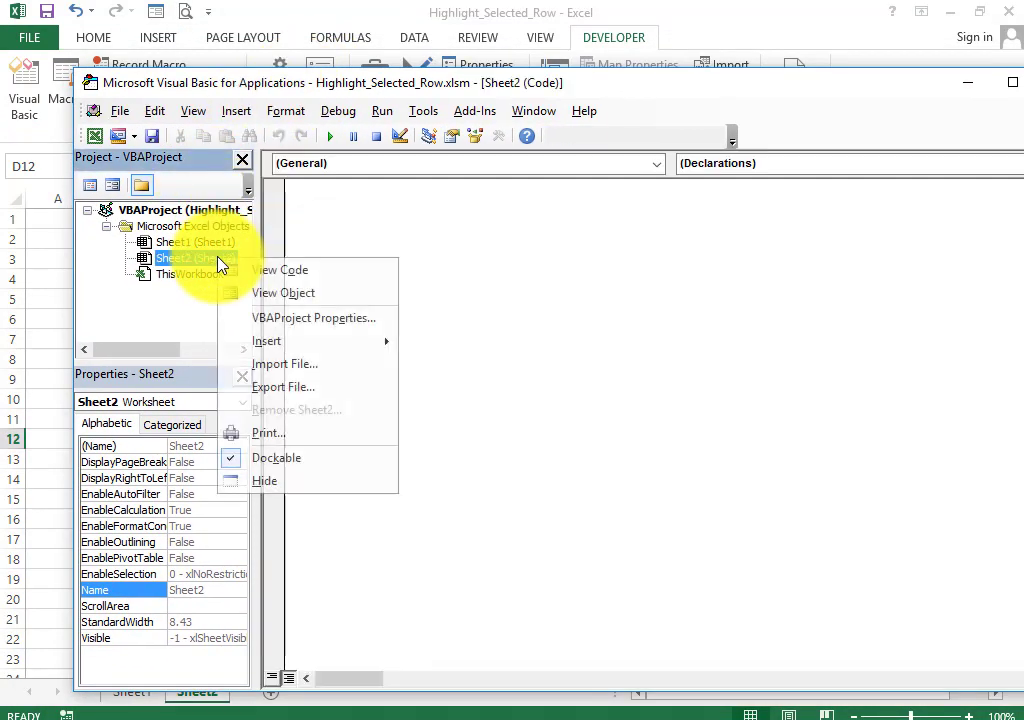
pyautogui.click(297, 270)
pyautogui.click(228, 265)
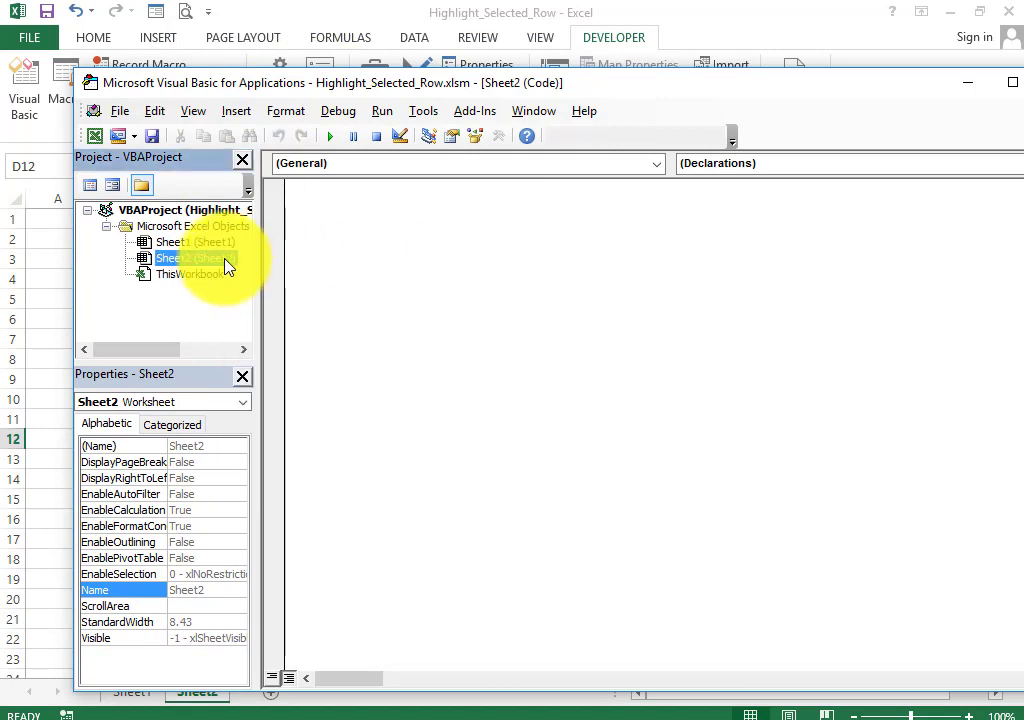
pyautogui.click(478, 260)
pyautogui.click(657, 163)
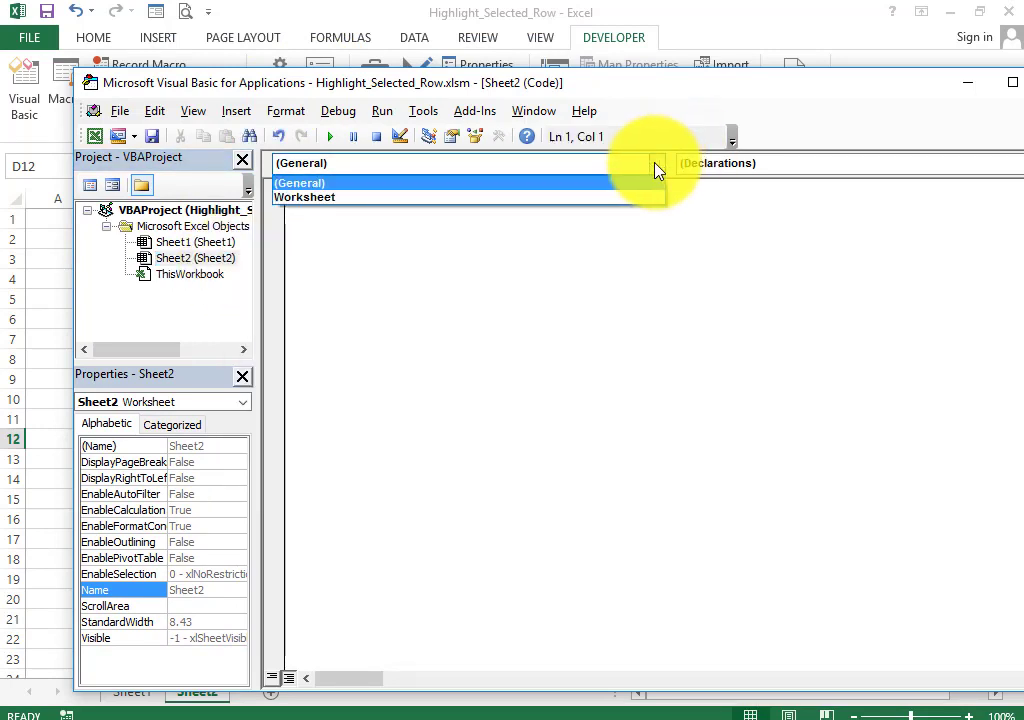
pyautogui.click(435, 197)
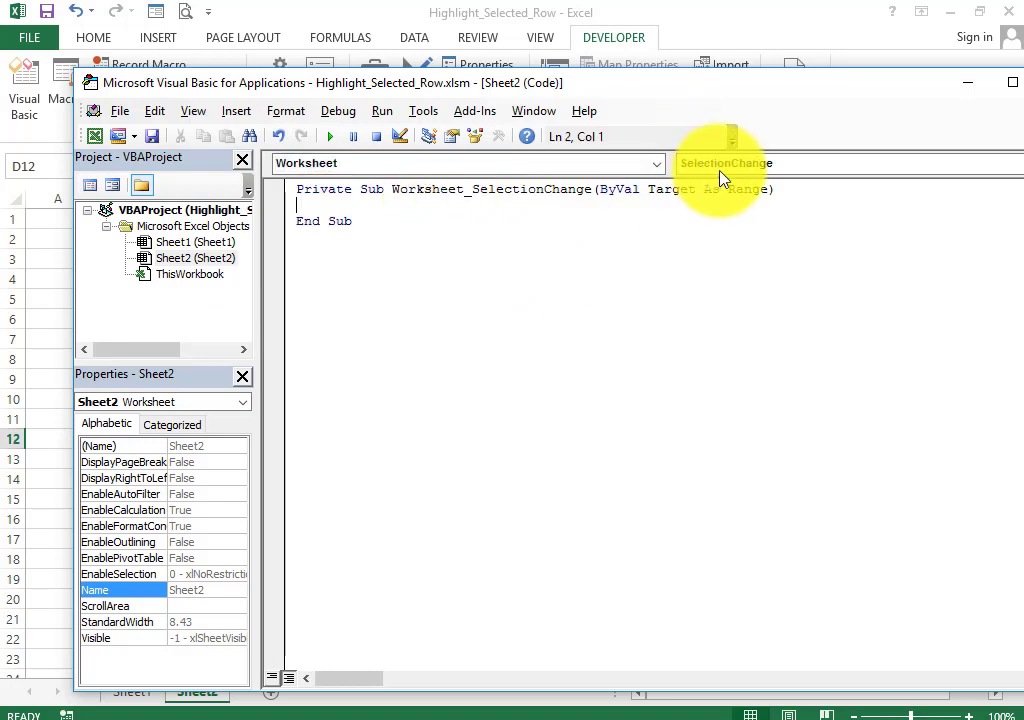
pyautogui.click(725, 163)
pyautogui.click(702, 400)
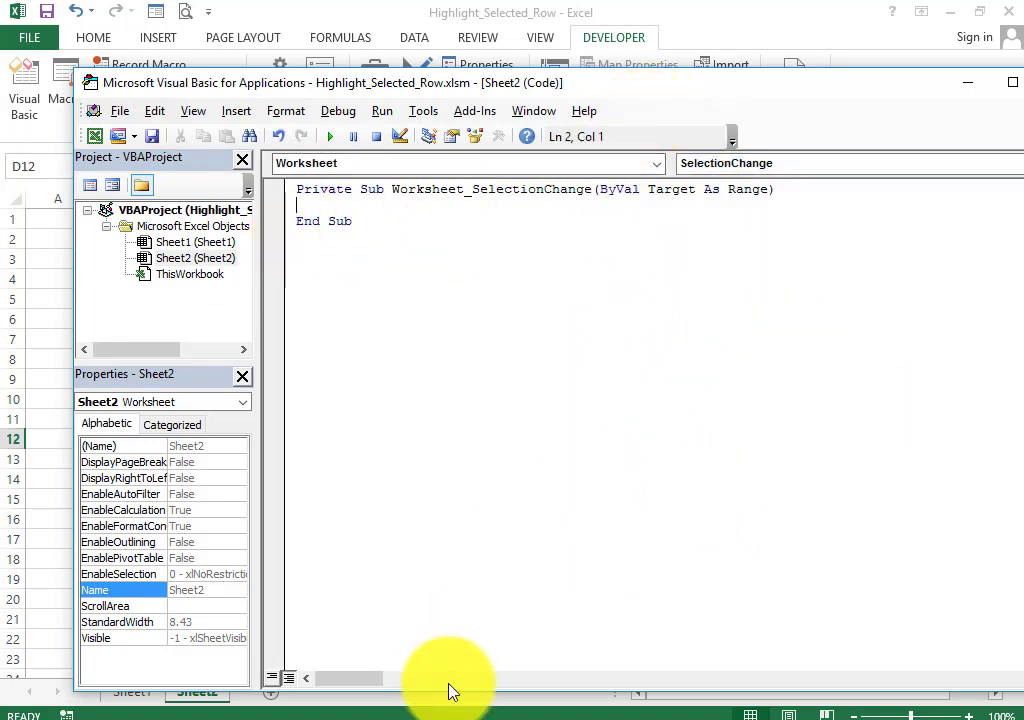
# Step: Paste the If Not Intersect line for Range("E5:K14") from Notepad and add the missing ( before Target
pyautogui.click(320, 715)
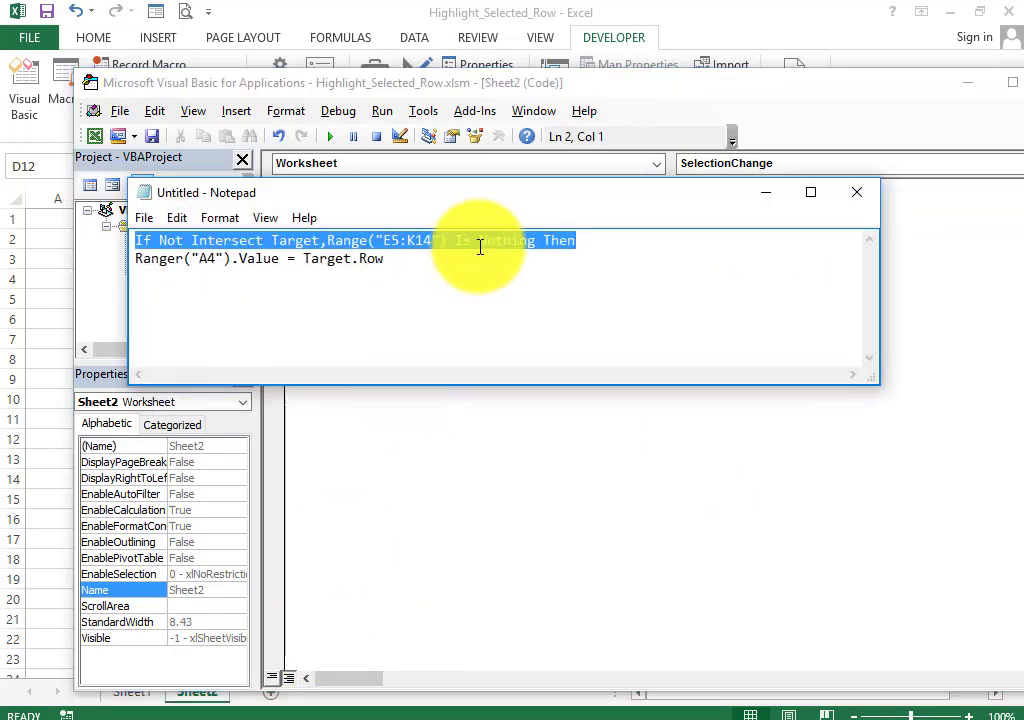
pyautogui.click(572, 55)
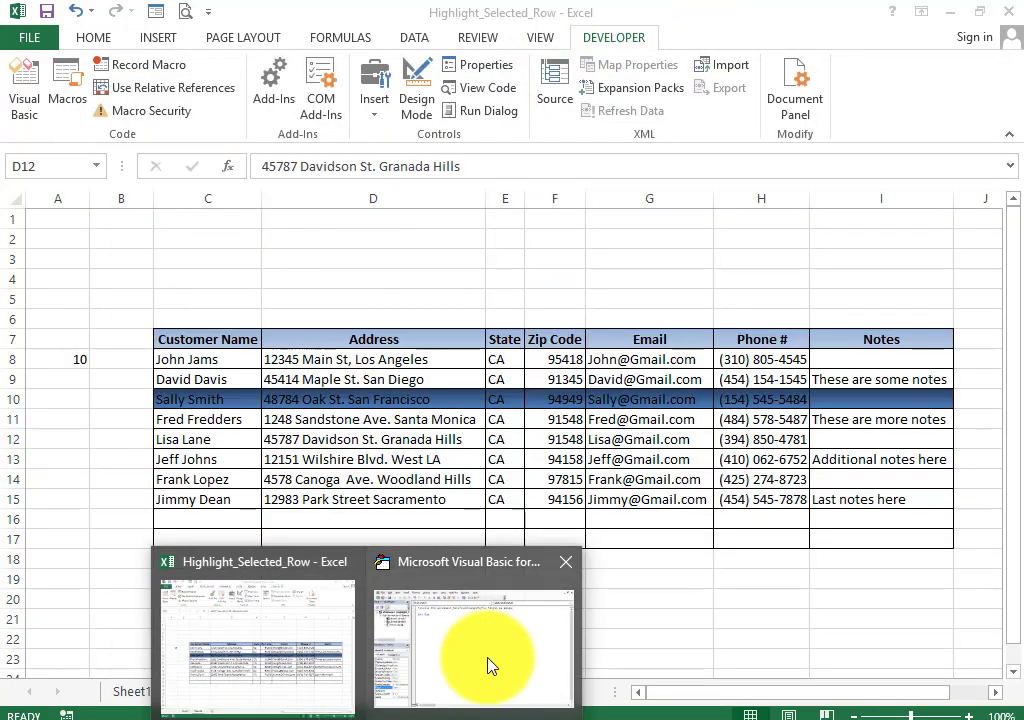
pyautogui.click(487, 662)
pyautogui.write('If Not Intersect Target,Range("E5:K14") Is Nothing Then')
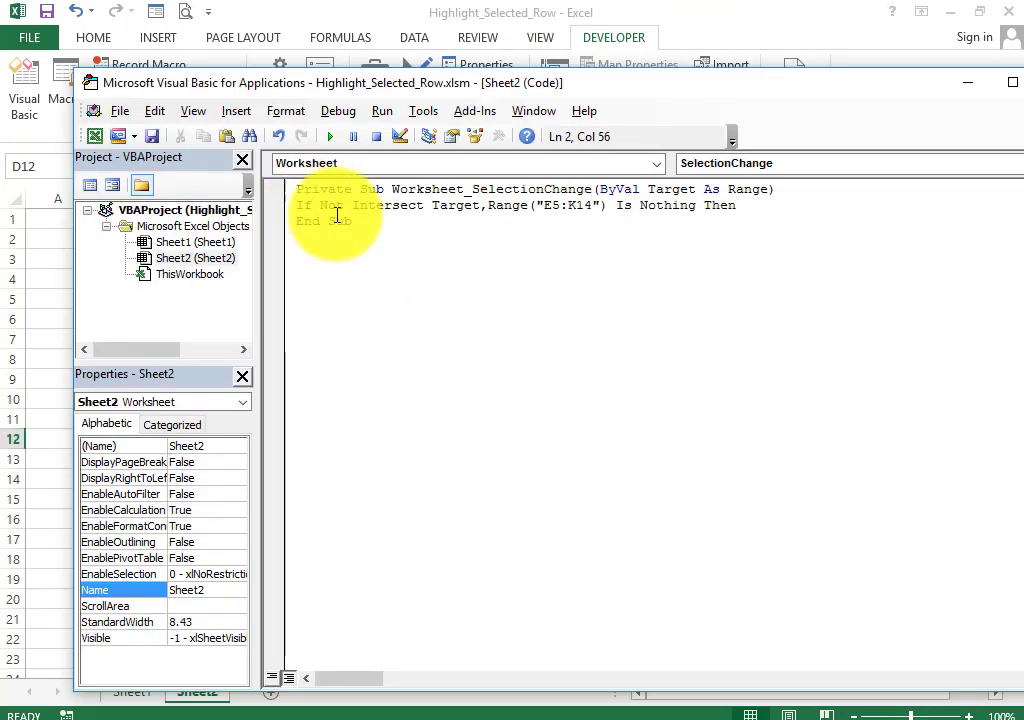
pyautogui.click(330, 218)
pyautogui.click(489, 449)
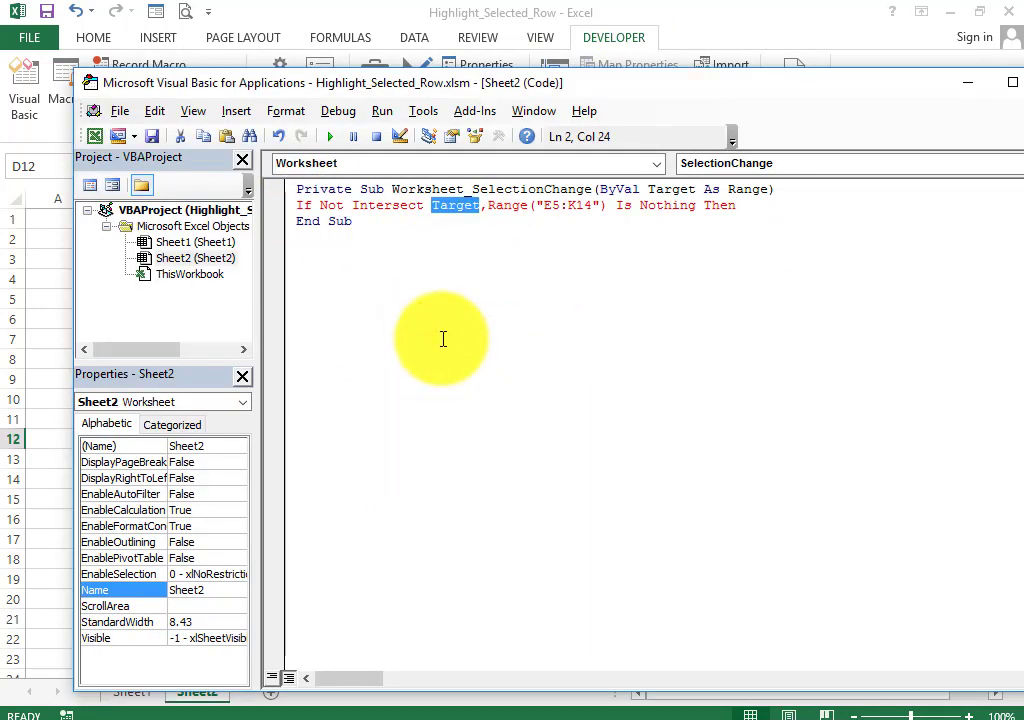
pyautogui.click(432, 207)
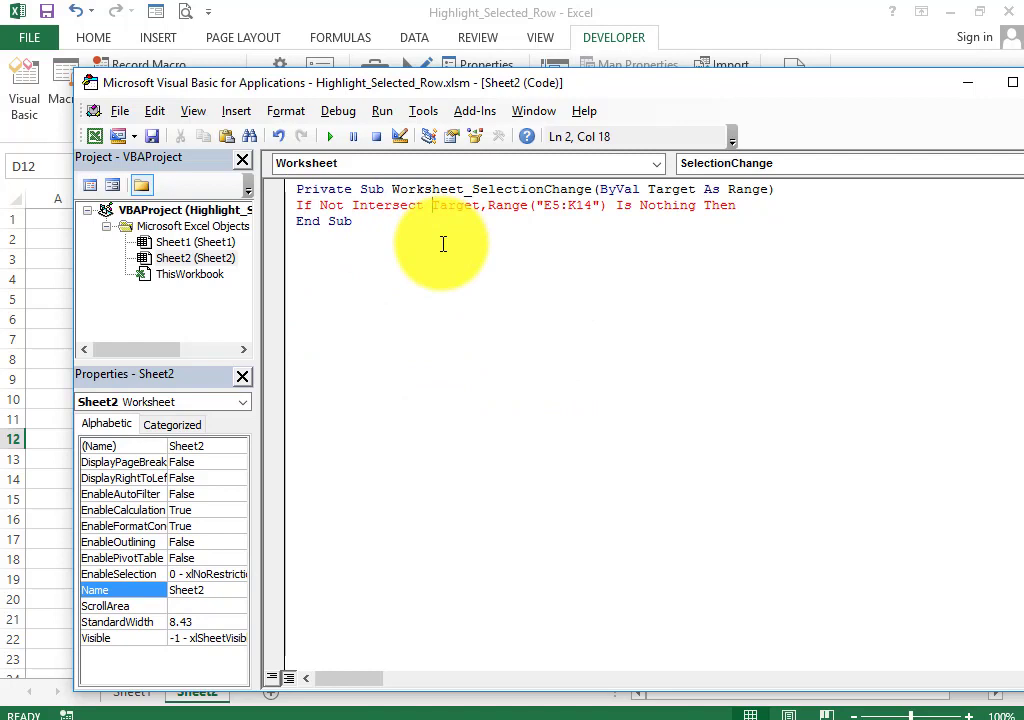
pyautogui.write('(')
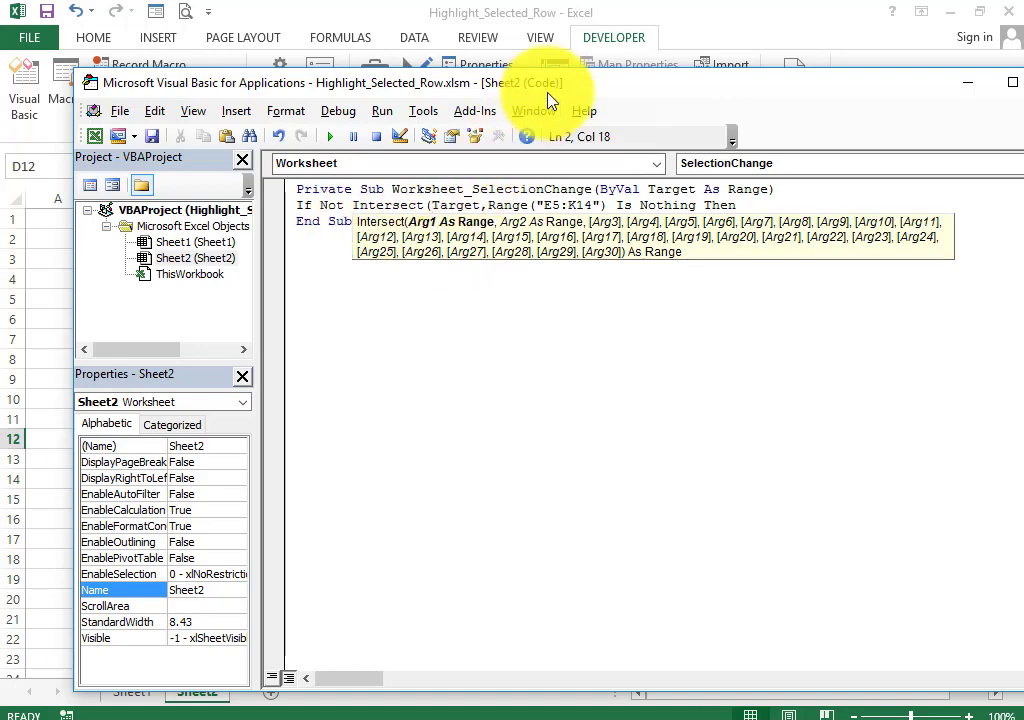
# Step: Change the range start on the If line from E5 to c8
pyautogui.moveTo(578, 89); pyautogui.dragTo(553, 120)
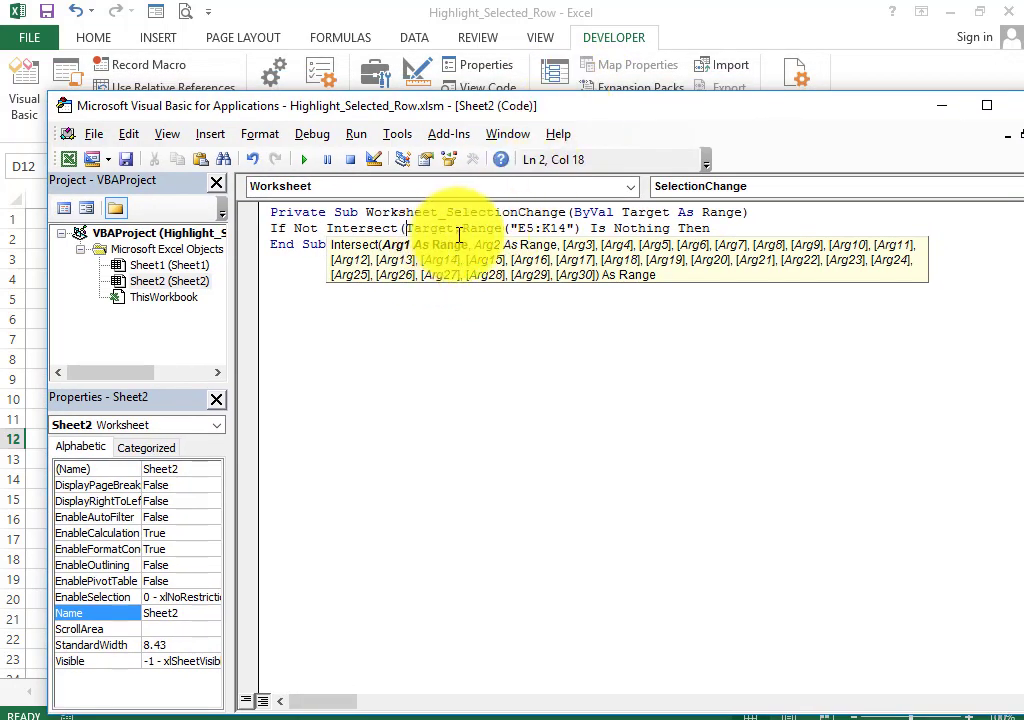
pyautogui.click(503, 228)
pyautogui.click(534, 228)
pyautogui.moveTo(627, 112)
pyautogui.mouseDown()
pyautogui.moveTo(735, 388)
pyautogui.moveTo(691, 419)
pyautogui.mouseUp()
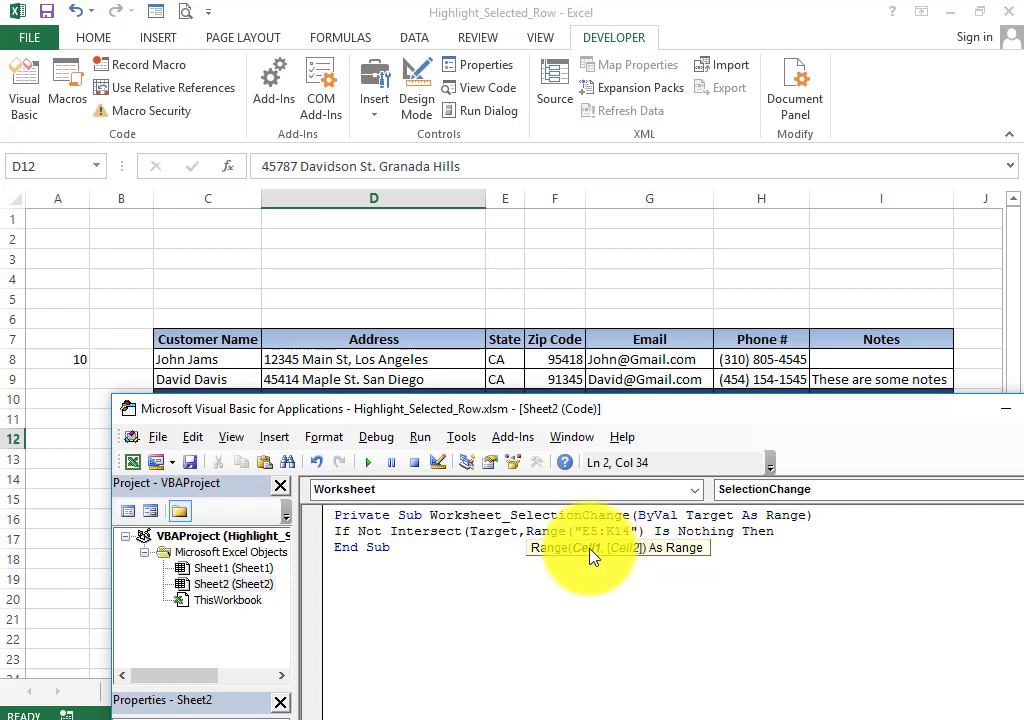
pyautogui.press('BackSpace')
pyautogui.press('BackSpace')
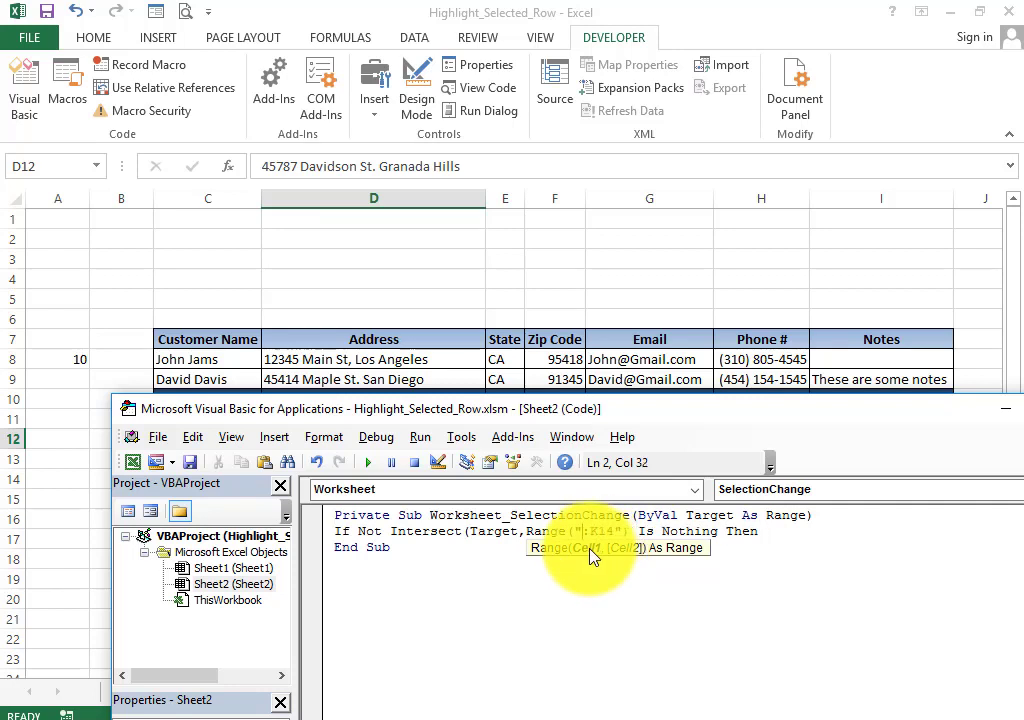
pyautogui.write('c8')
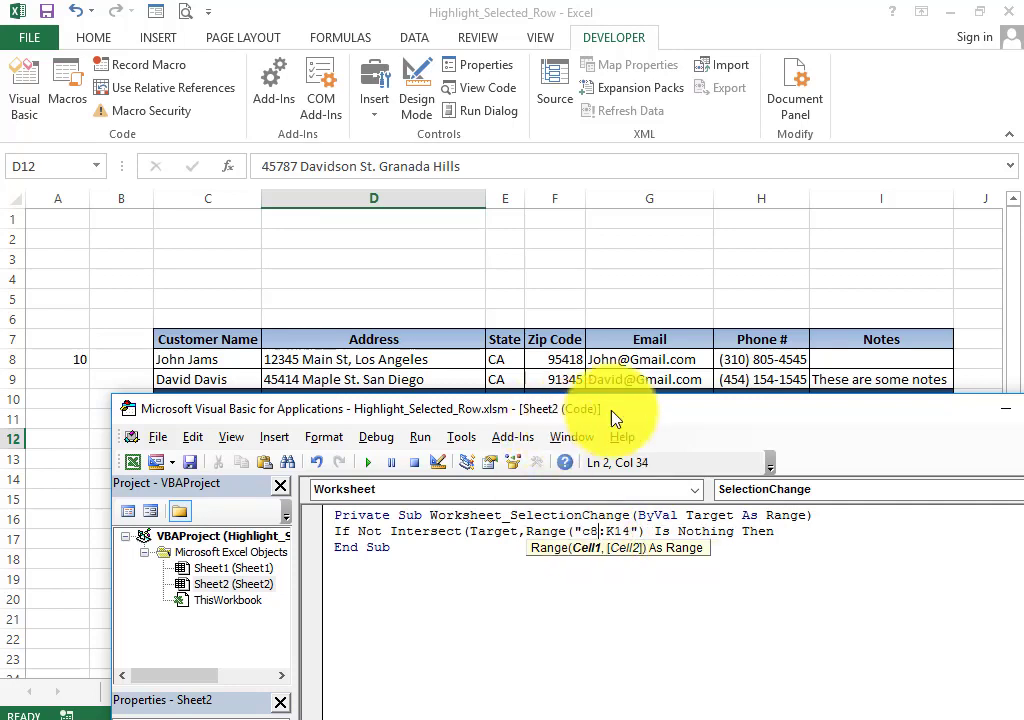
# Step: Change the range end from K14 to i17, dismissing the syntax error messages
pyautogui.moveTo(656, 418)
pyautogui.mouseDown()
pyautogui.moveTo(464, 258)
pyautogui.moveTo(263, 160)
pyautogui.moveTo(232, 202)
pyautogui.mouseUp()
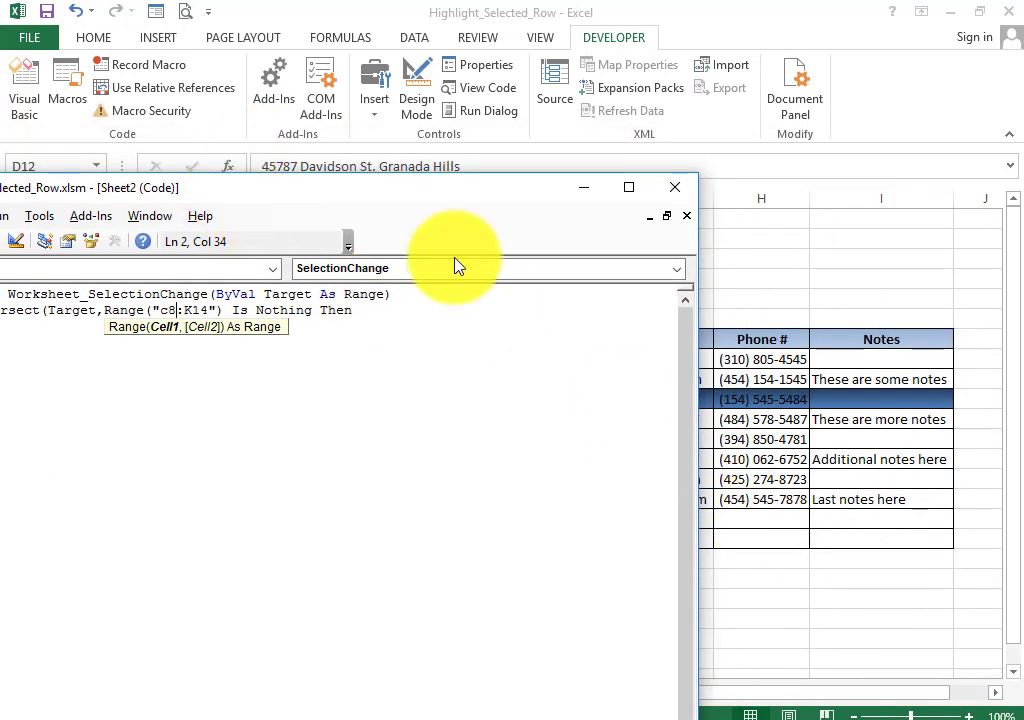
pyautogui.click(850, 538)
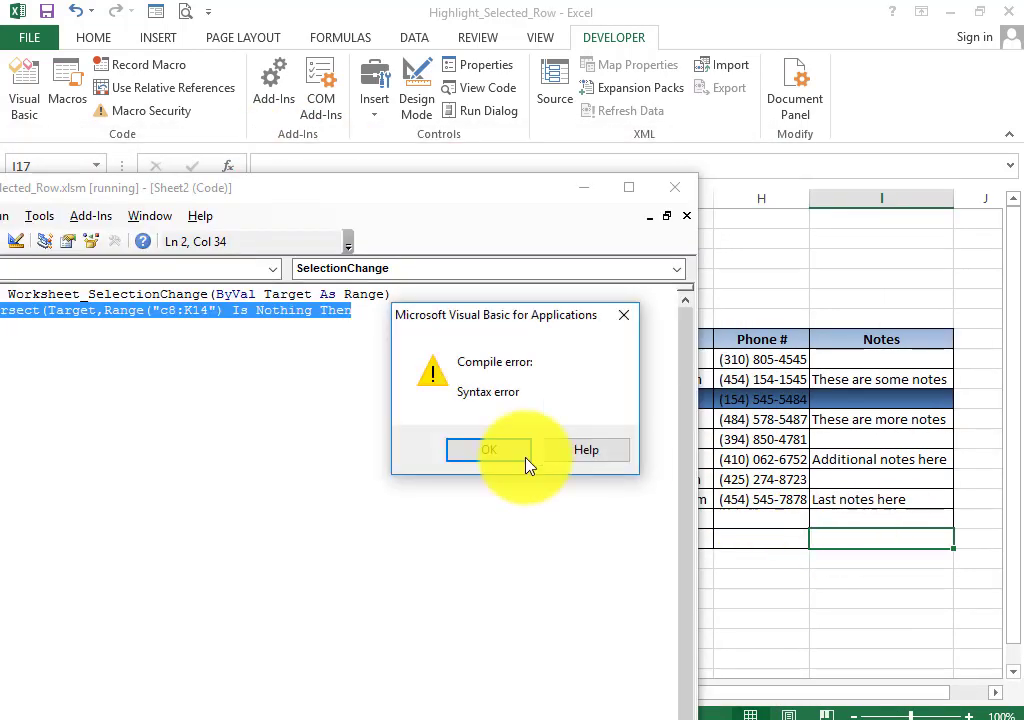
pyautogui.click(487, 452)
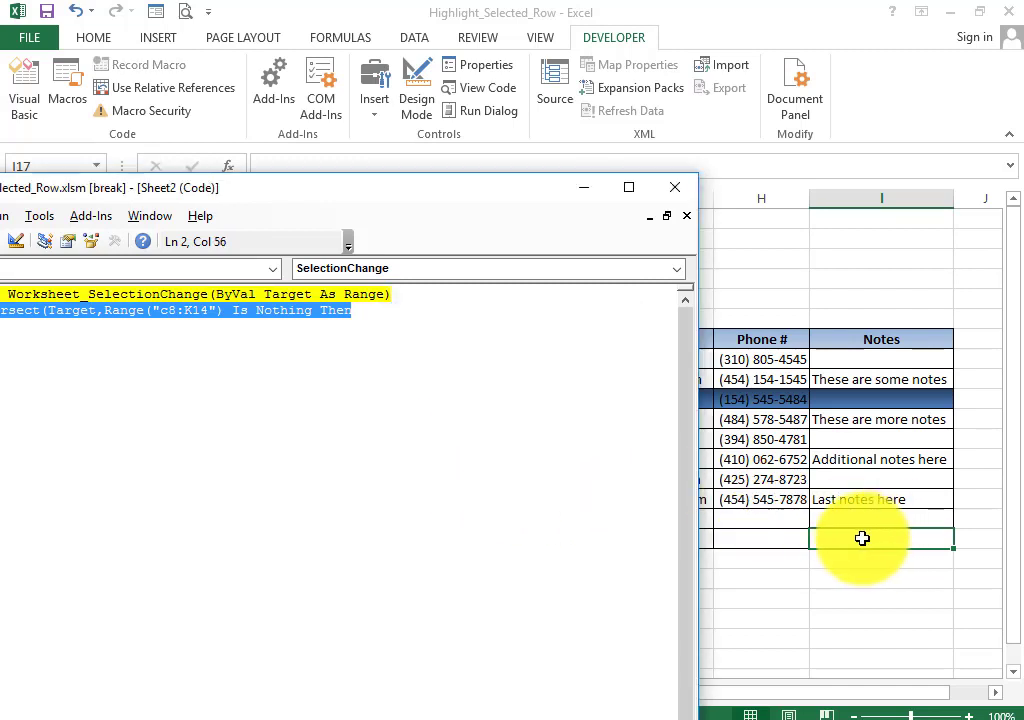
pyautogui.moveTo(219, 194); pyautogui.dragTo(450, 200)
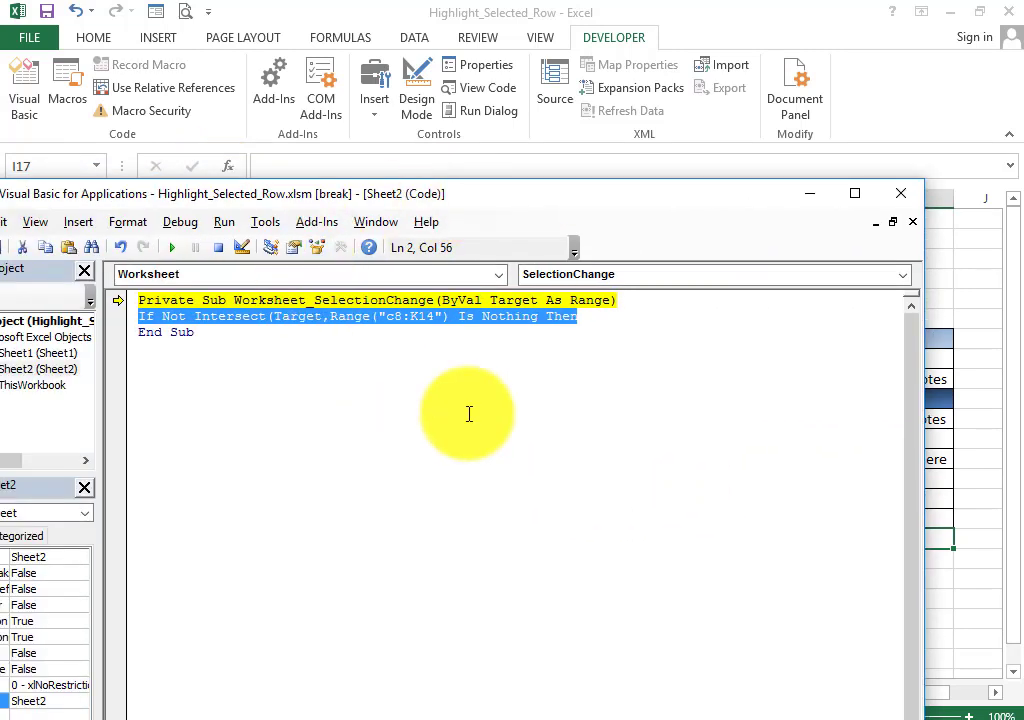
pyautogui.click(433, 318)
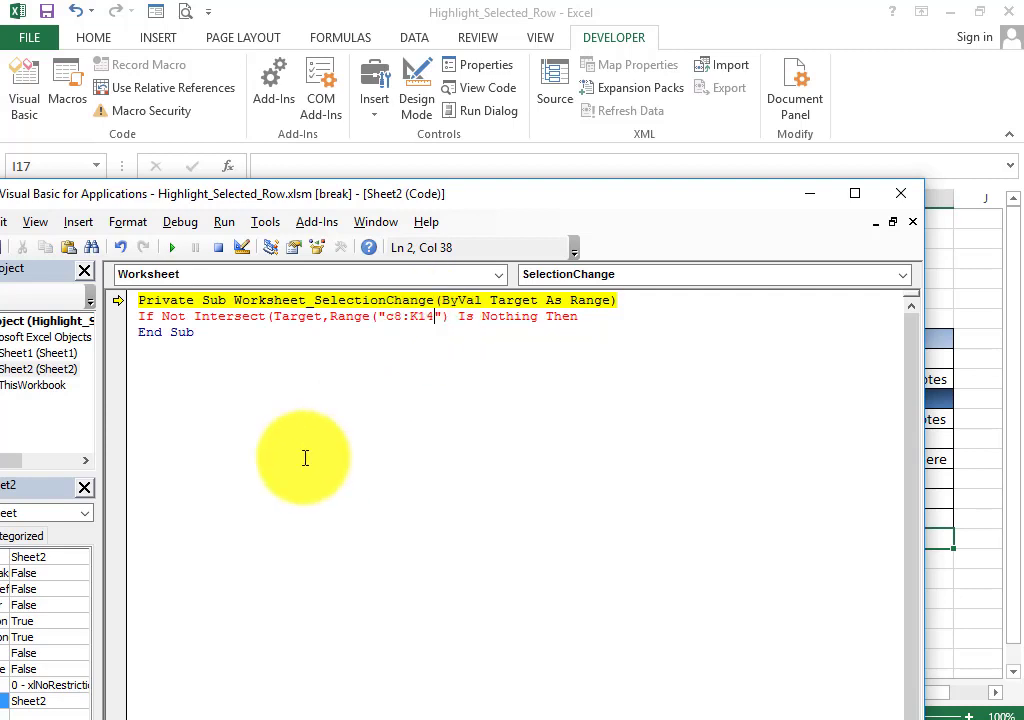
pyautogui.press('BackSpace')
pyautogui.press('BackSpace')
pyautogui.press('BackSpace')
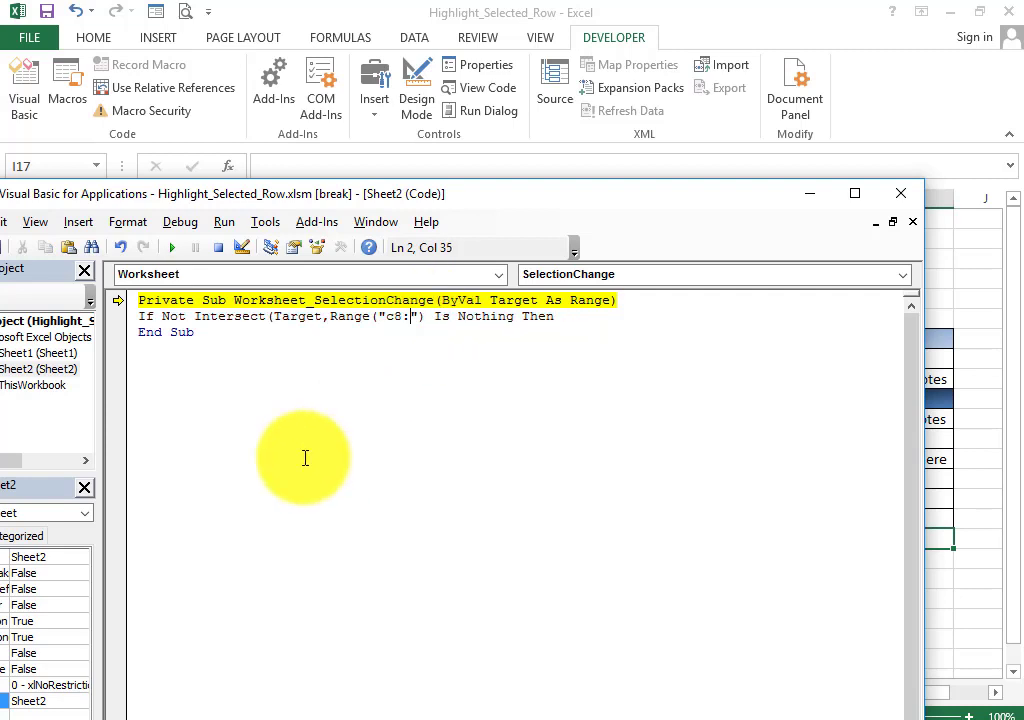
pyautogui.write('i17')
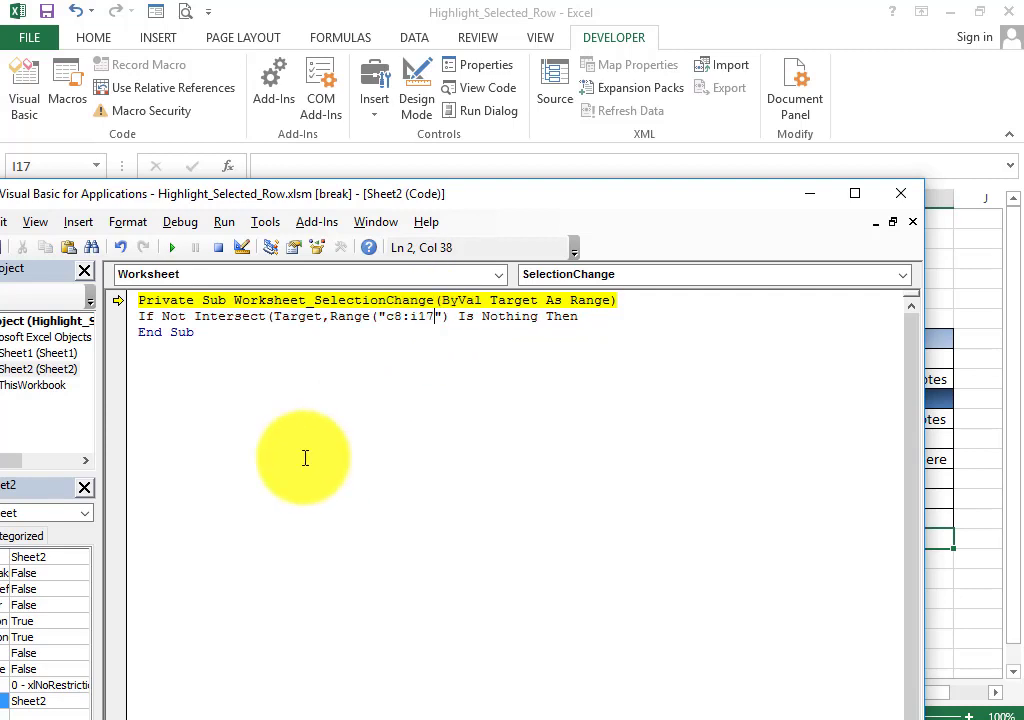
pyautogui.click(651, 334)
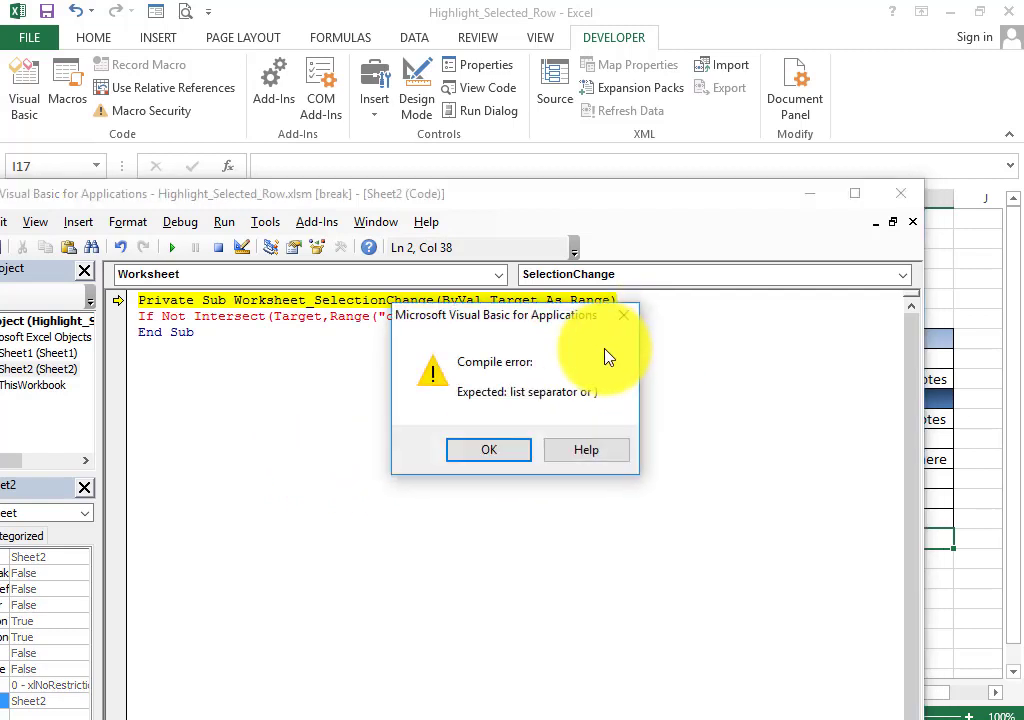
pyautogui.click(510, 456)
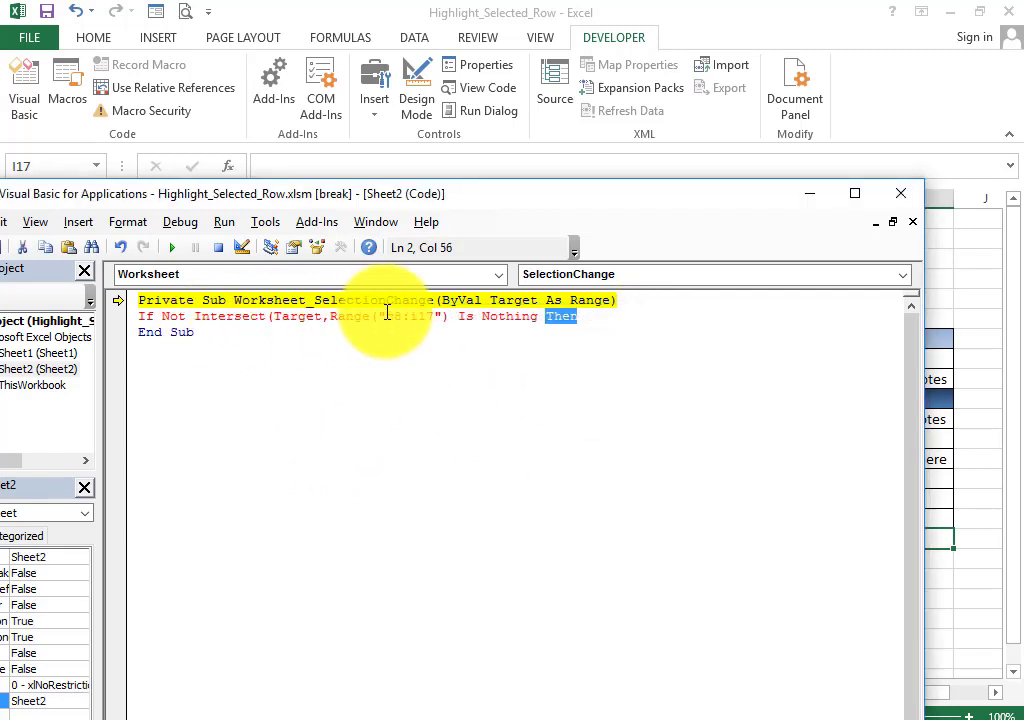
# Step: Capitalize the range to C8:I17 and start a new line after the If statement
pyautogui.click(428, 316)
pyautogui.click(415, 317)
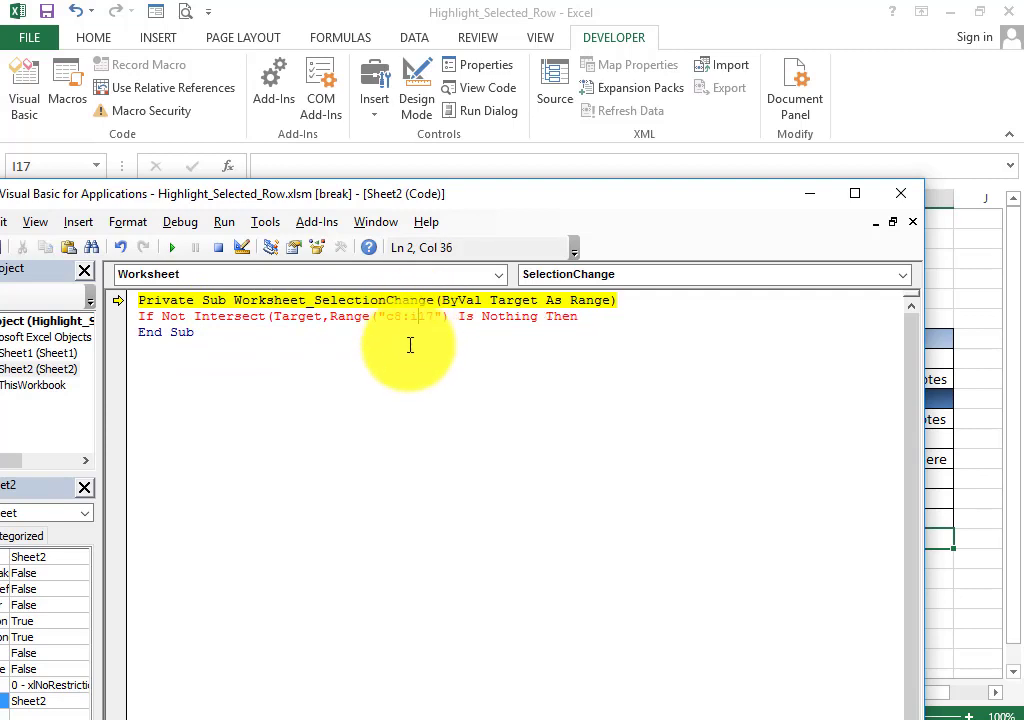
pyautogui.press('BackSpace')
pyautogui.write('I')
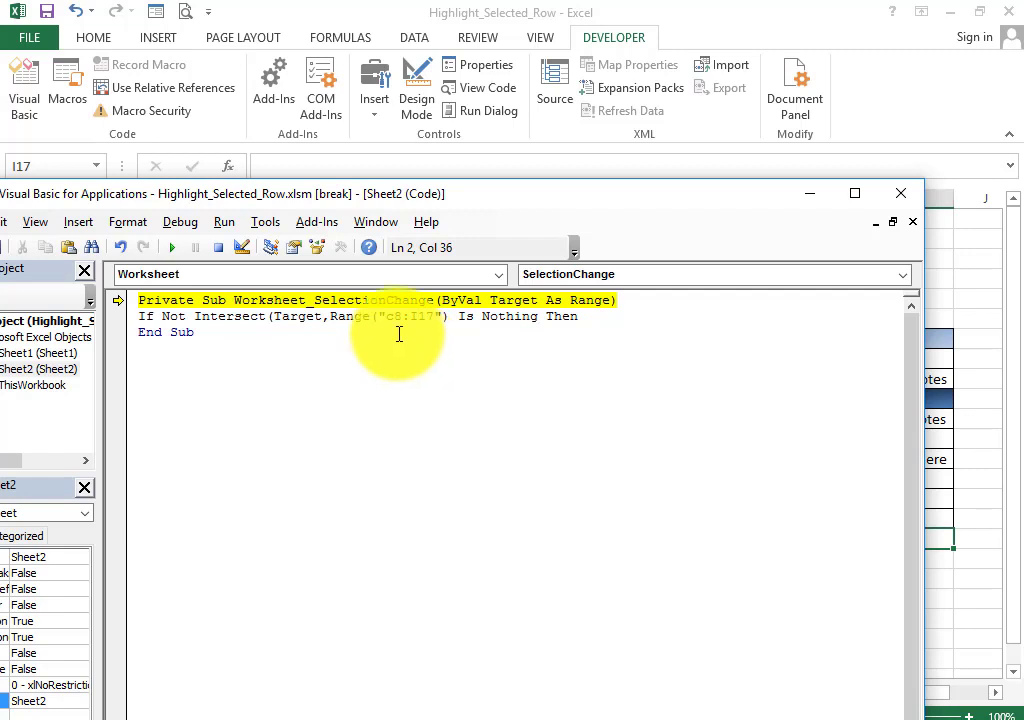
pyautogui.click(396, 318)
pyautogui.press('BackSpace')
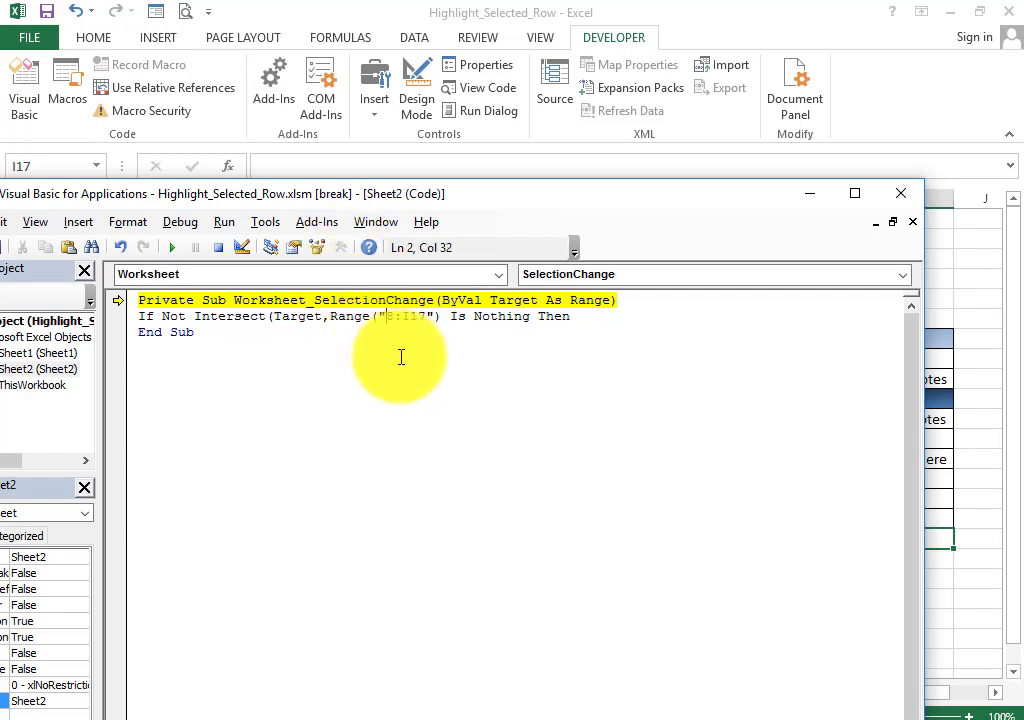
pyautogui.write('C')
pyautogui.click(594, 318)
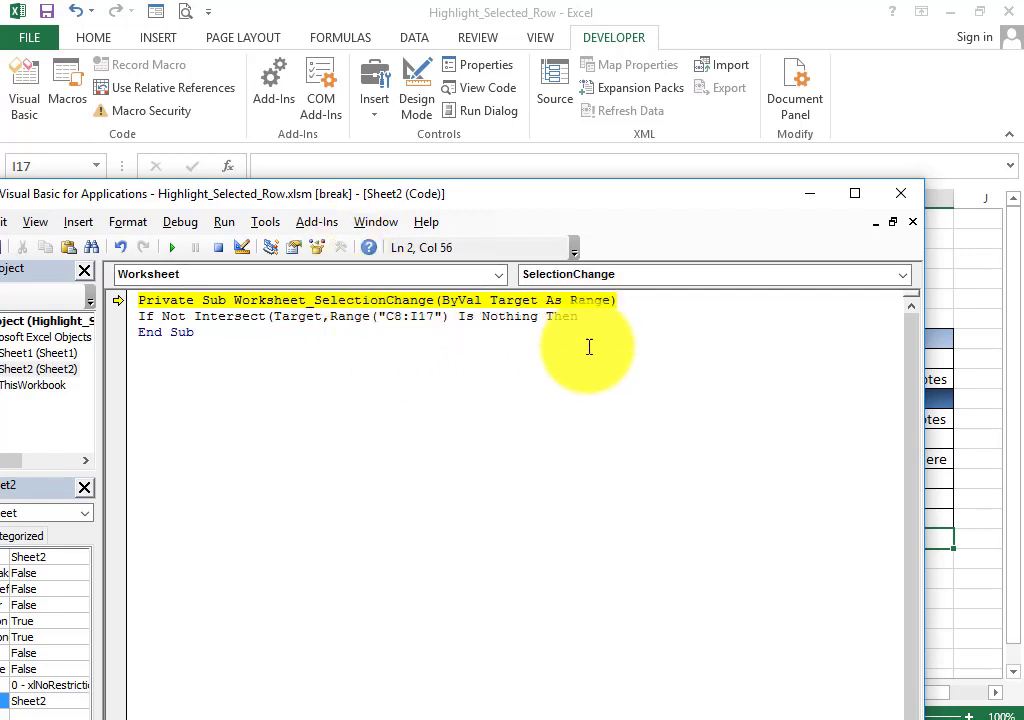
pyautogui.press('Return')
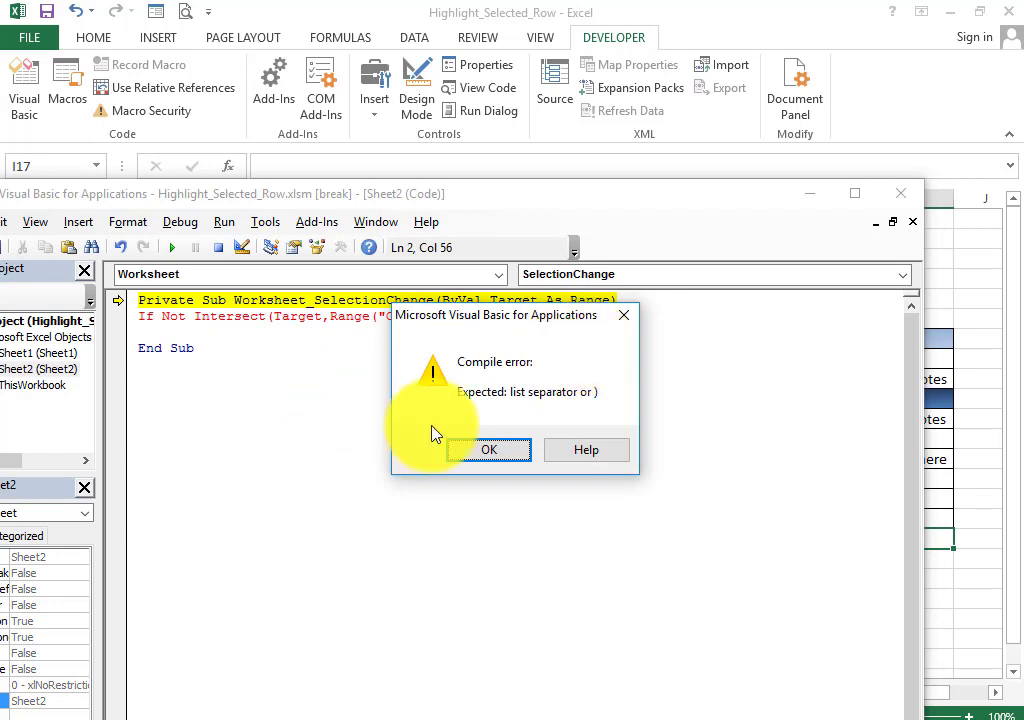
pyautogui.click(489, 452)
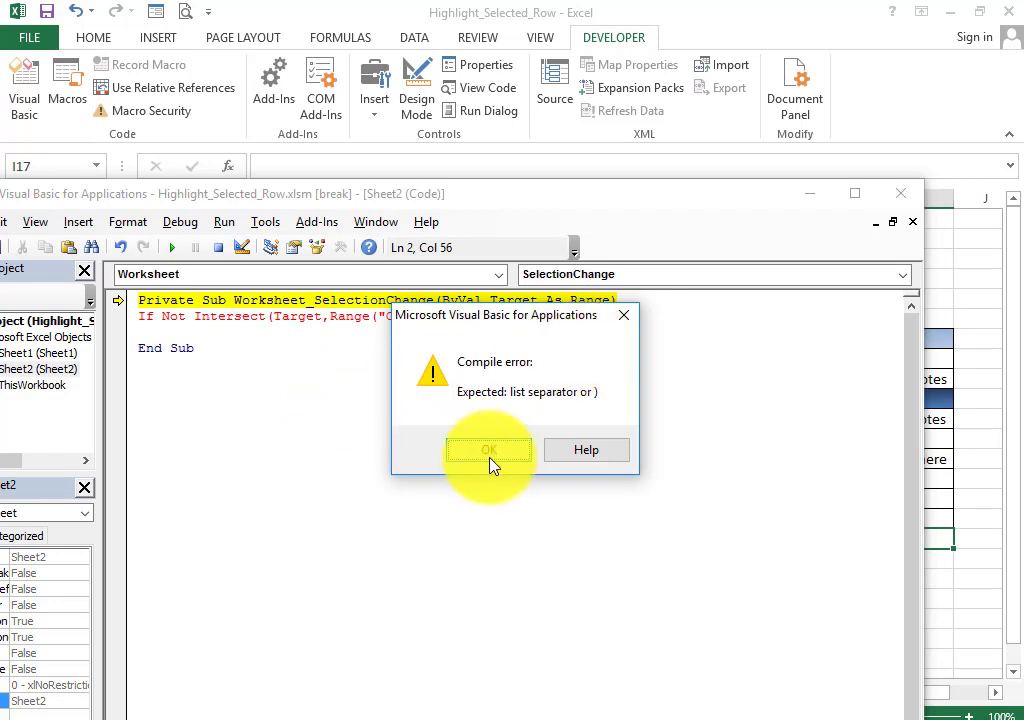
# Step: Switch back to the worksheet to view Sheet2's customer table
pyautogui.click(288, 327)
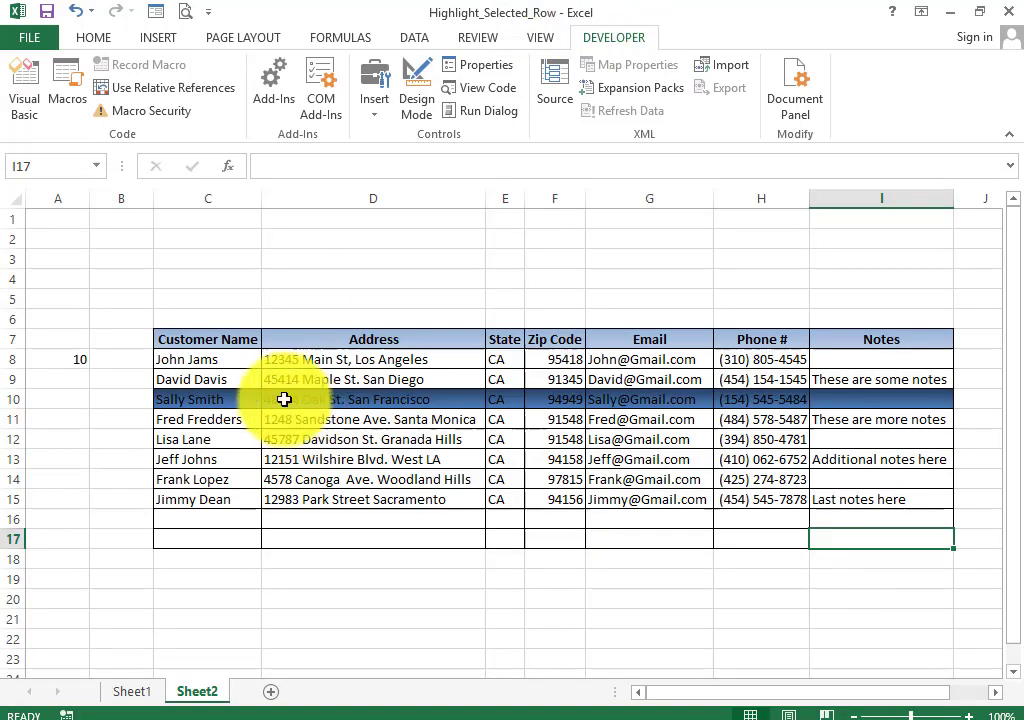
pyautogui.click(622, 8)
pyautogui.click(208, 362)
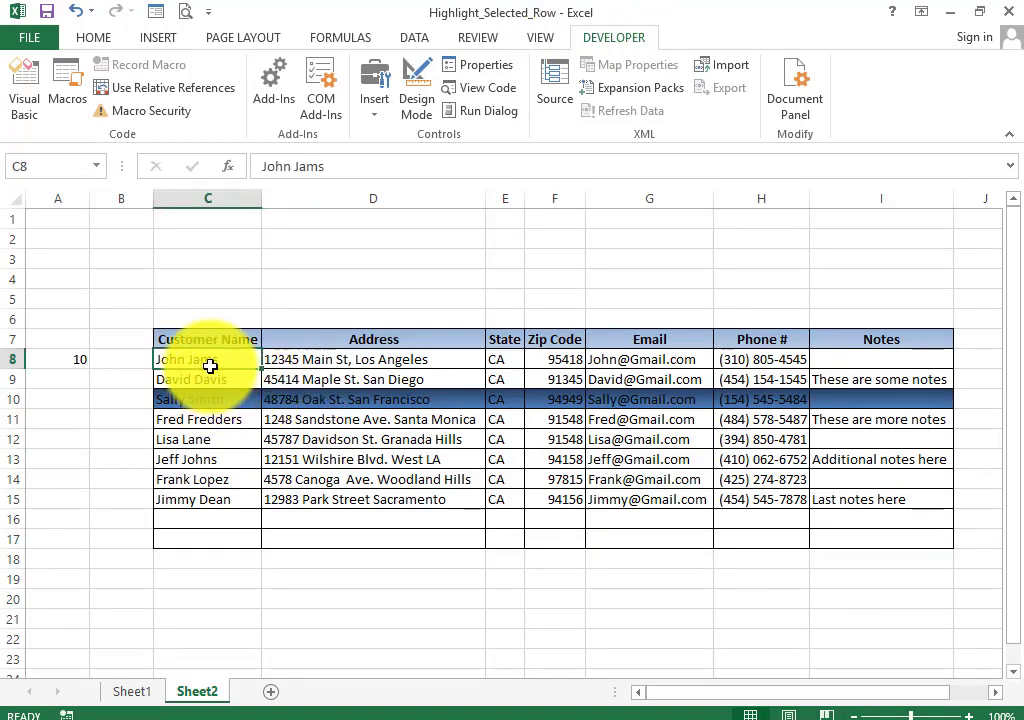
# Step: Select the empty cells I17 and I16, then return to the VBA code via the taskbar
pyautogui.click(896, 541)
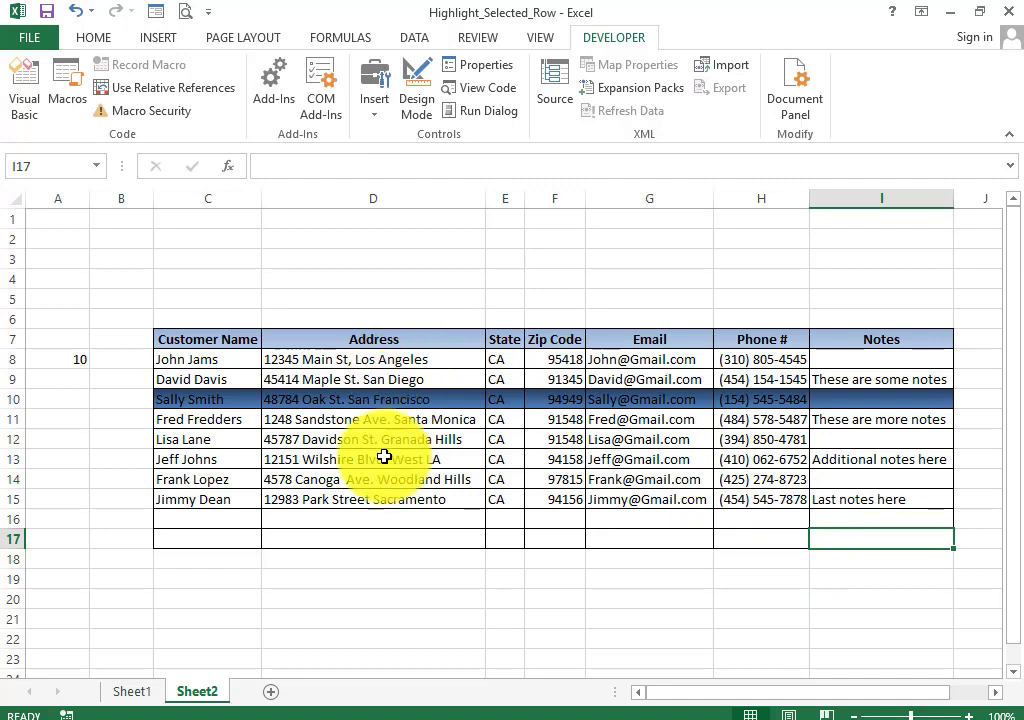
pyautogui.click(924, 522)
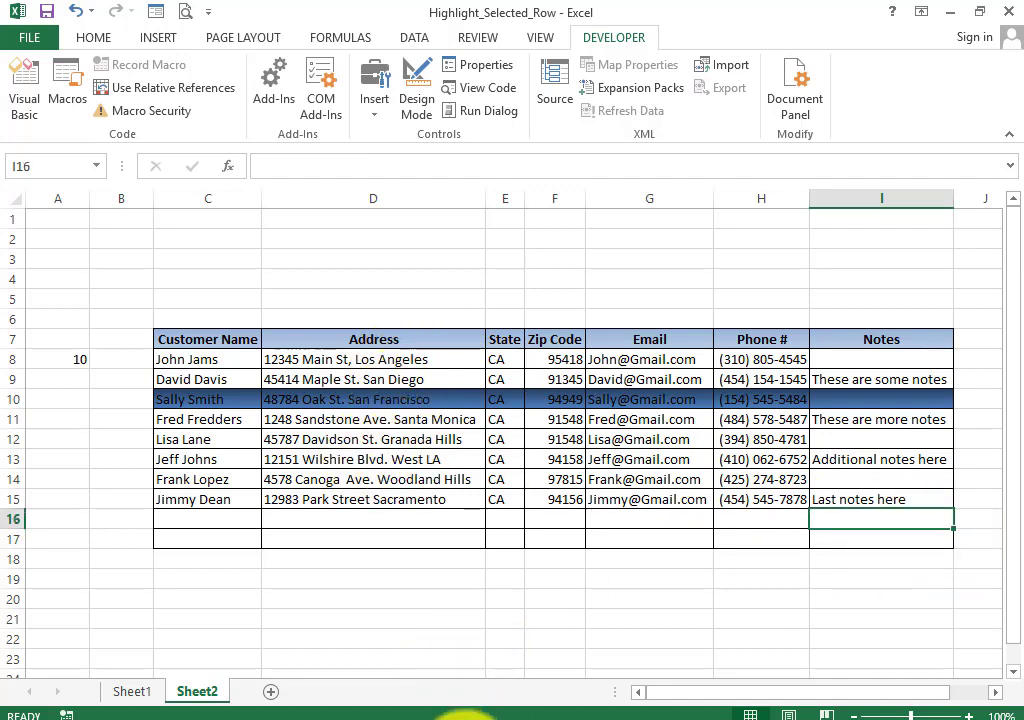
pyautogui.click(366, 719)
# Step: Add the second closing parenthesis after Range("C8:I17") on the If Not Intersect line
pyautogui.click(463, 659)
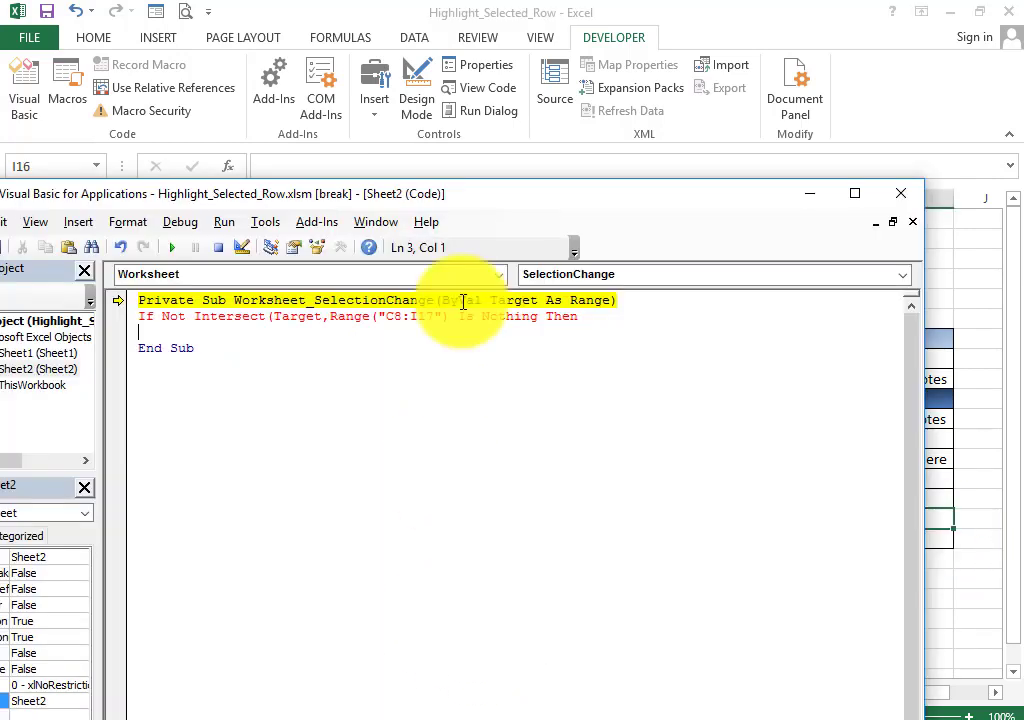
pyautogui.click(433, 316)
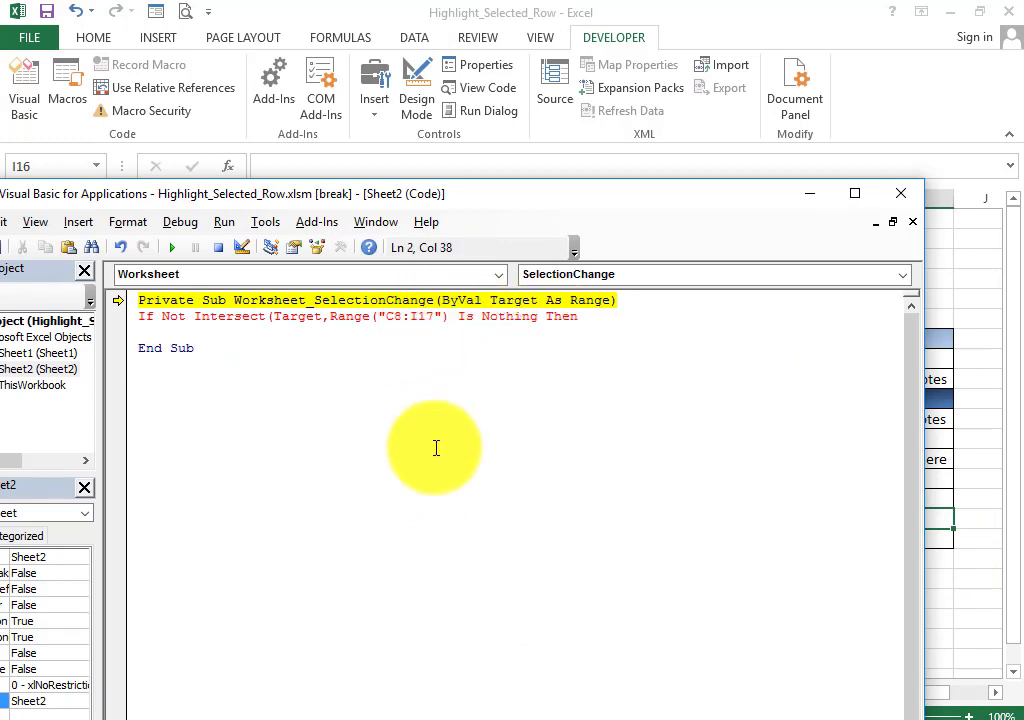
pyautogui.click(449, 316)
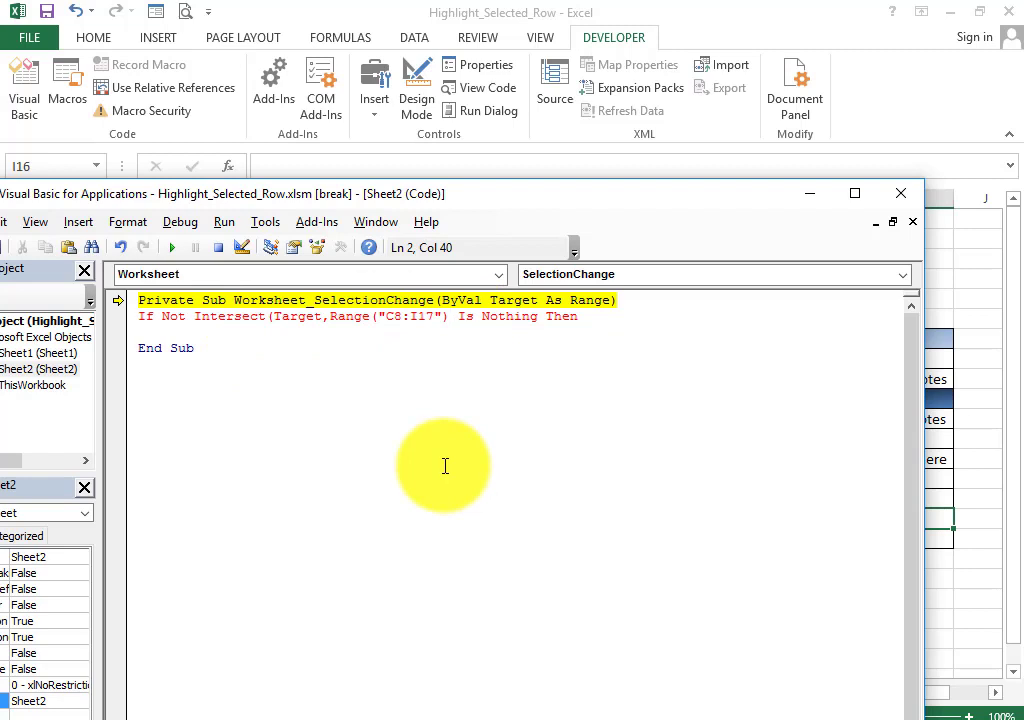
pyautogui.press('BackSpace')
pyautogui.write(')')
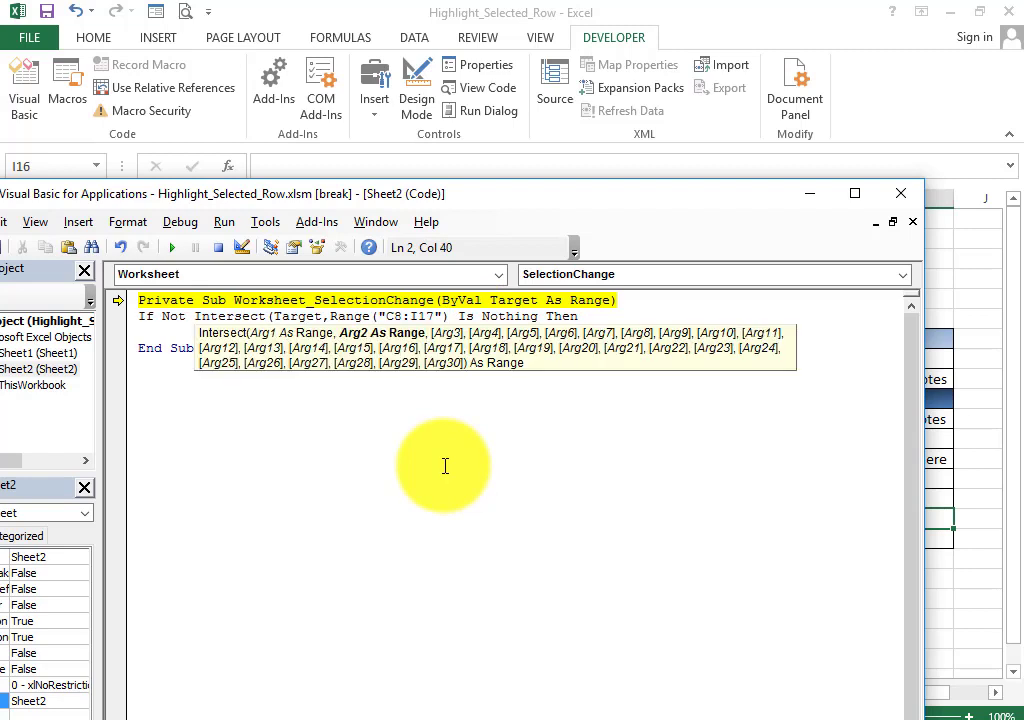
pyautogui.click(645, 316)
pyautogui.click(450, 316)
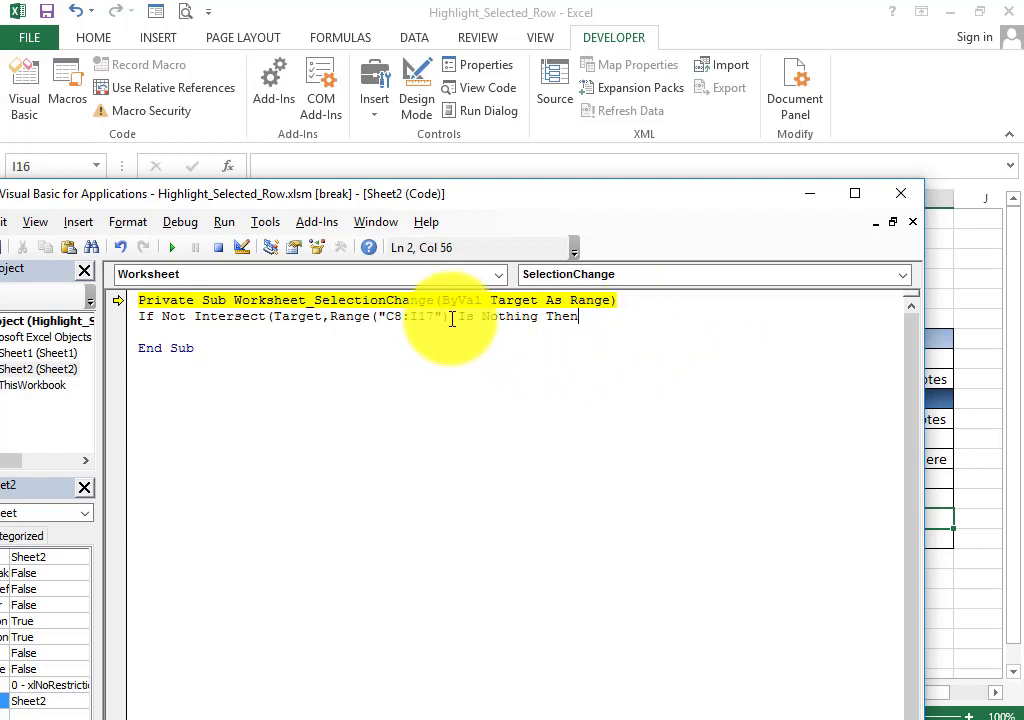
pyautogui.write(')')
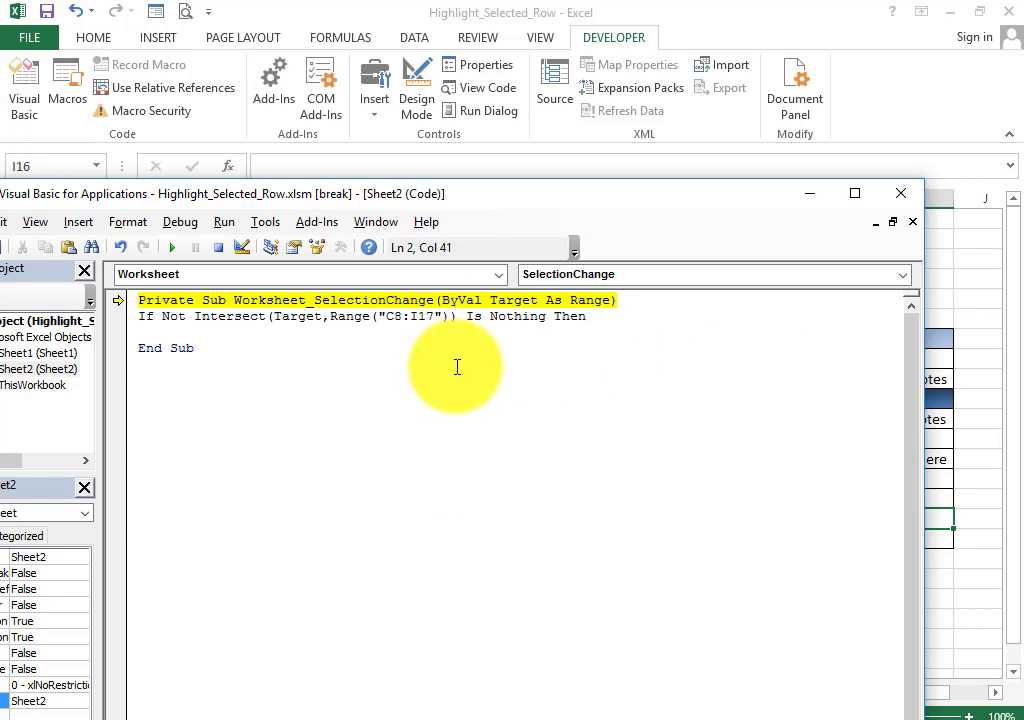
# Step: Start a new line inside the If block reading Range(
pyautogui.click(600, 317)
pyautogui.press('Return')
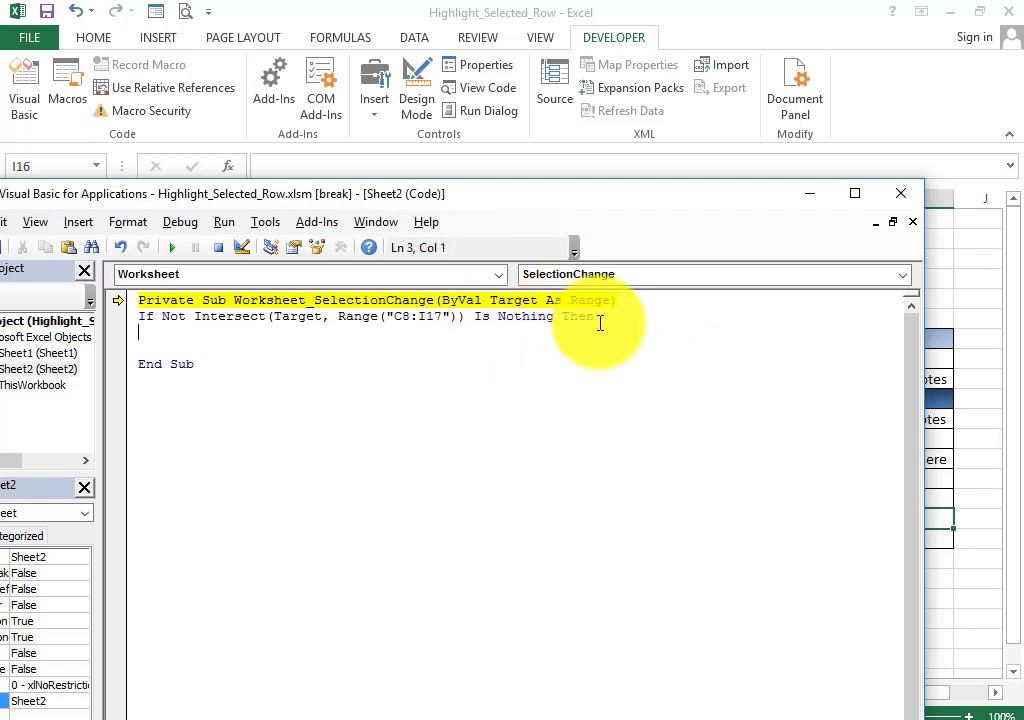
pyautogui.write('Ra')
pyautogui.write('nge')
pyautogui.write('(')
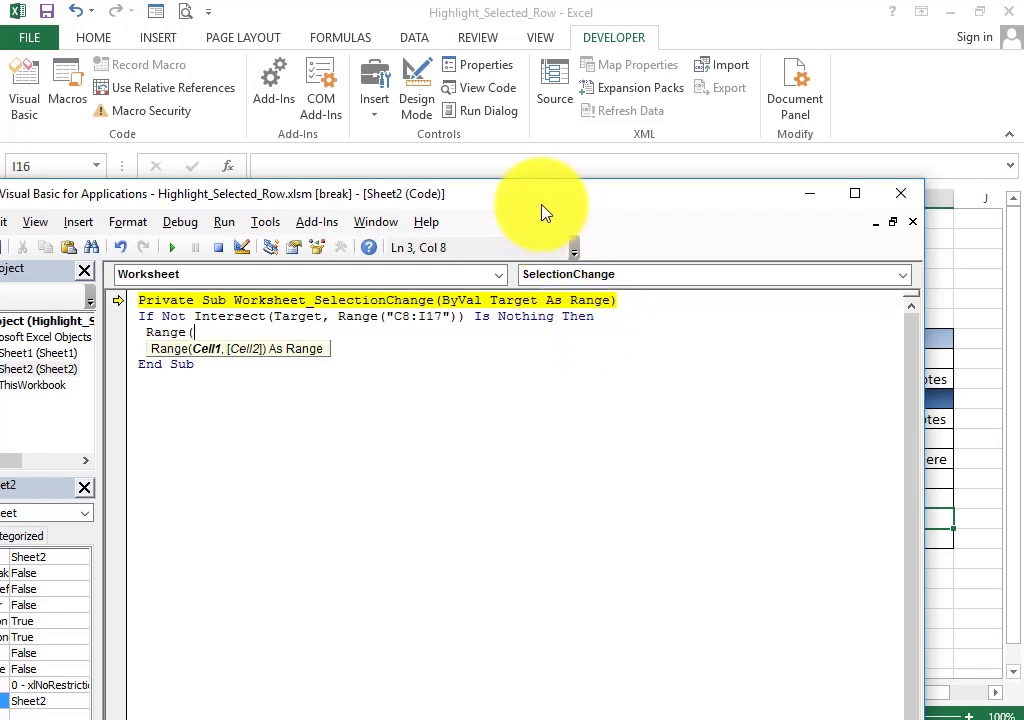
# Step: Write Range("A8").Value = Target.Row with IntelliSense and add End If beneath it
pyautogui.doubleClick(530, 193)
pyautogui.moveTo(780, 378); pyautogui.dragTo(742, 350)
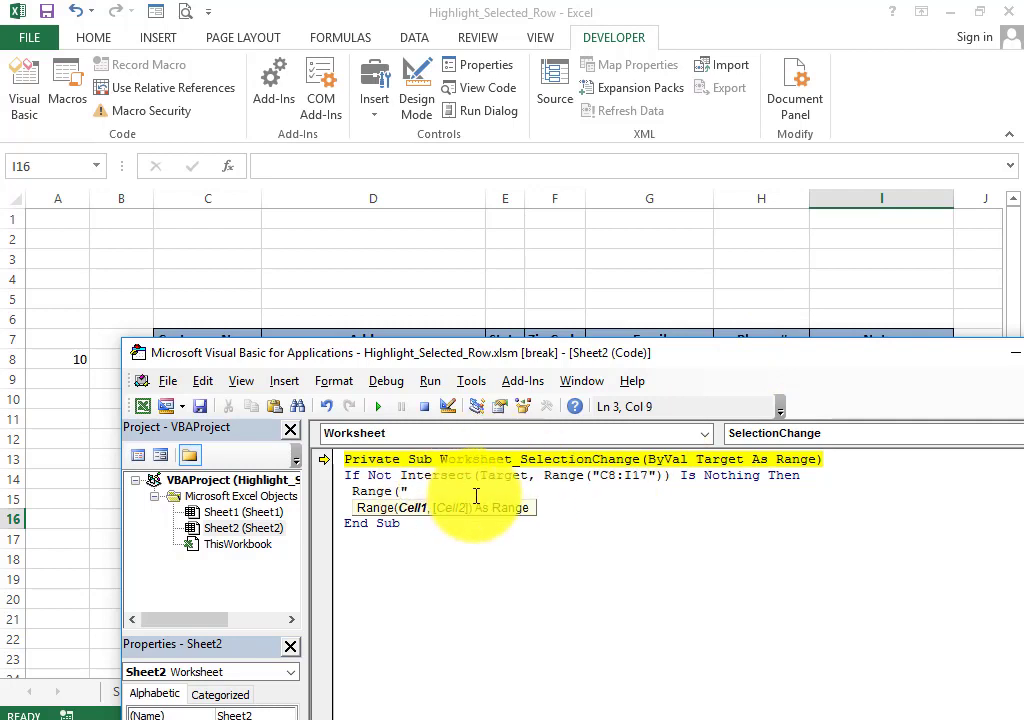
pyautogui.write('A8"')
pyautogui.write(')')
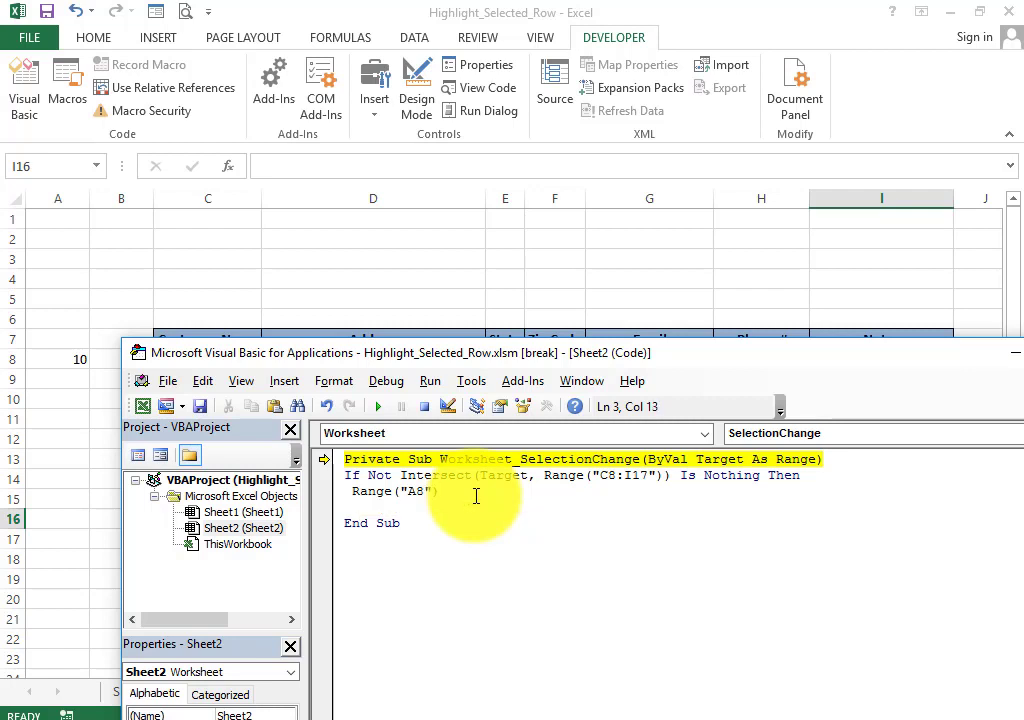
pyautogui.write('.va')
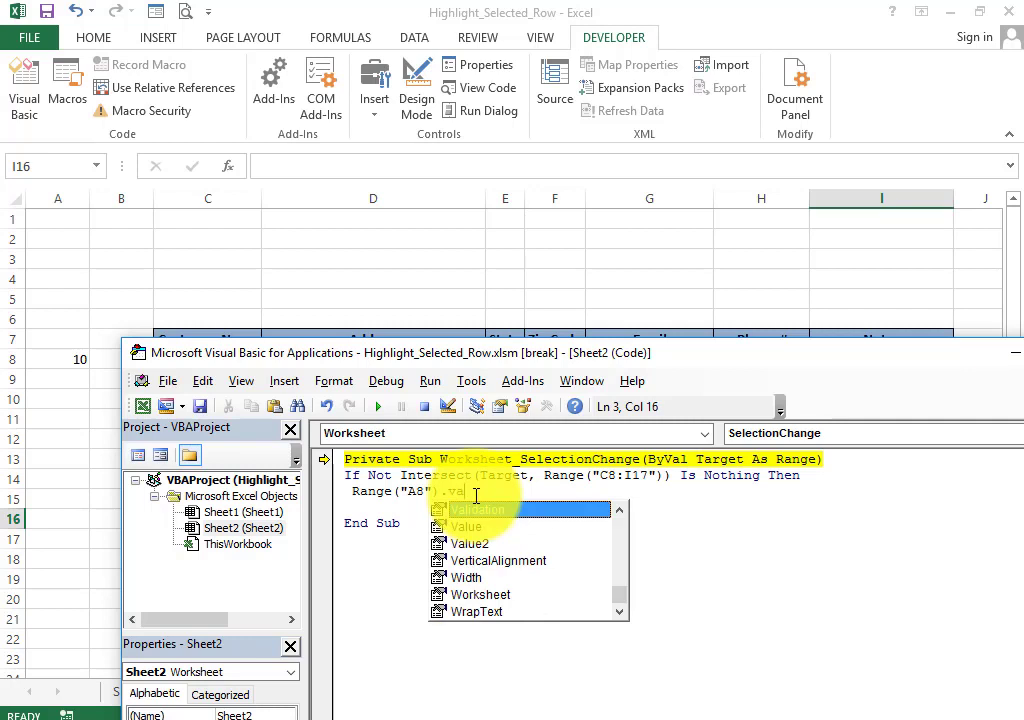
pyautogui.doubleClick(480, 528)
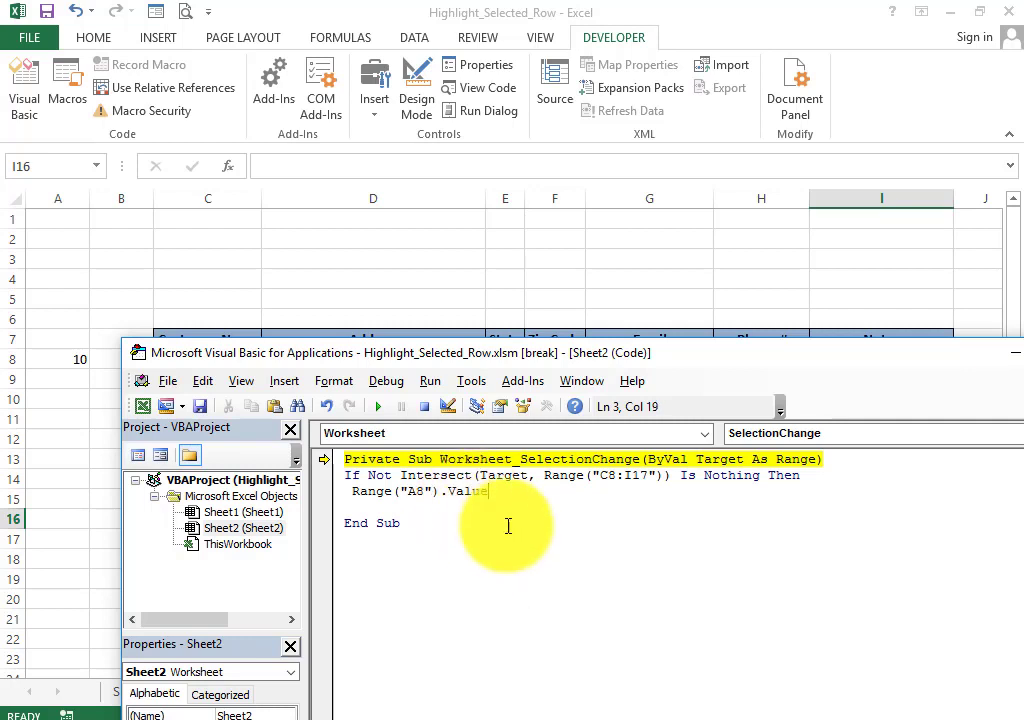
pyautogui.write('=ta')
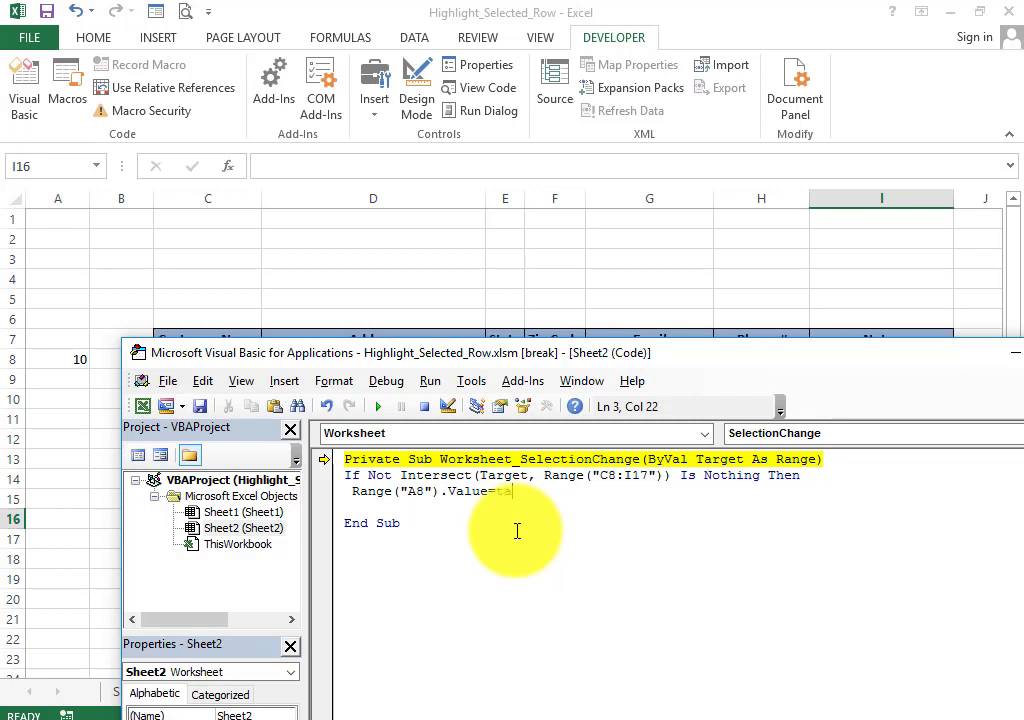
pyautogui.write('rget')
pyautogui.write('.ro')
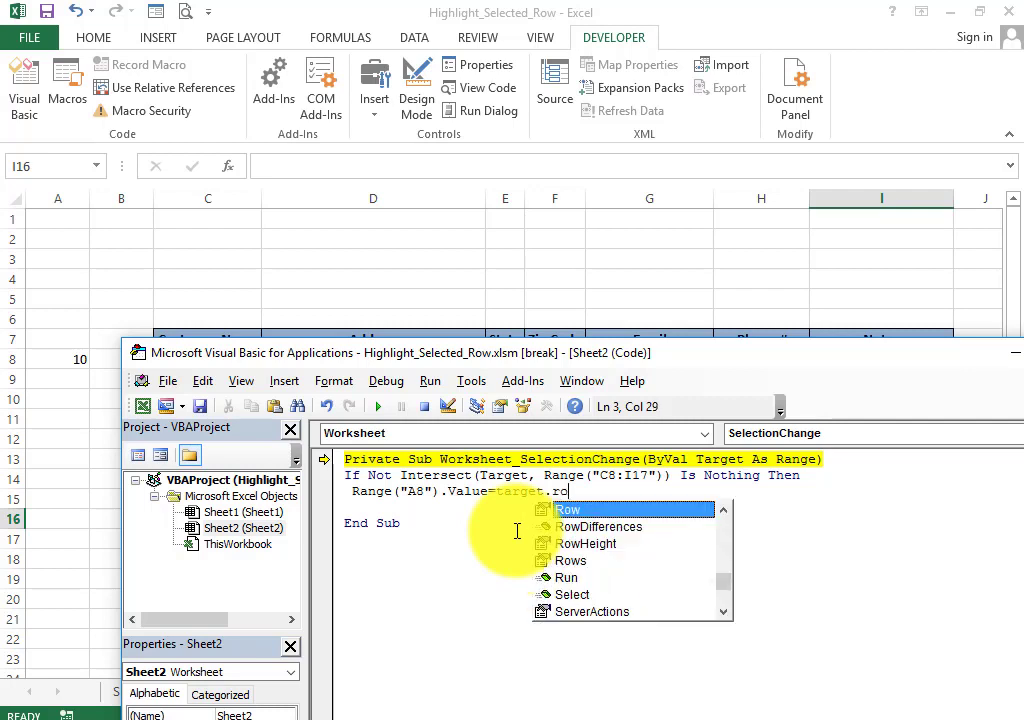
pyautogui.doubleClick(570, 511)
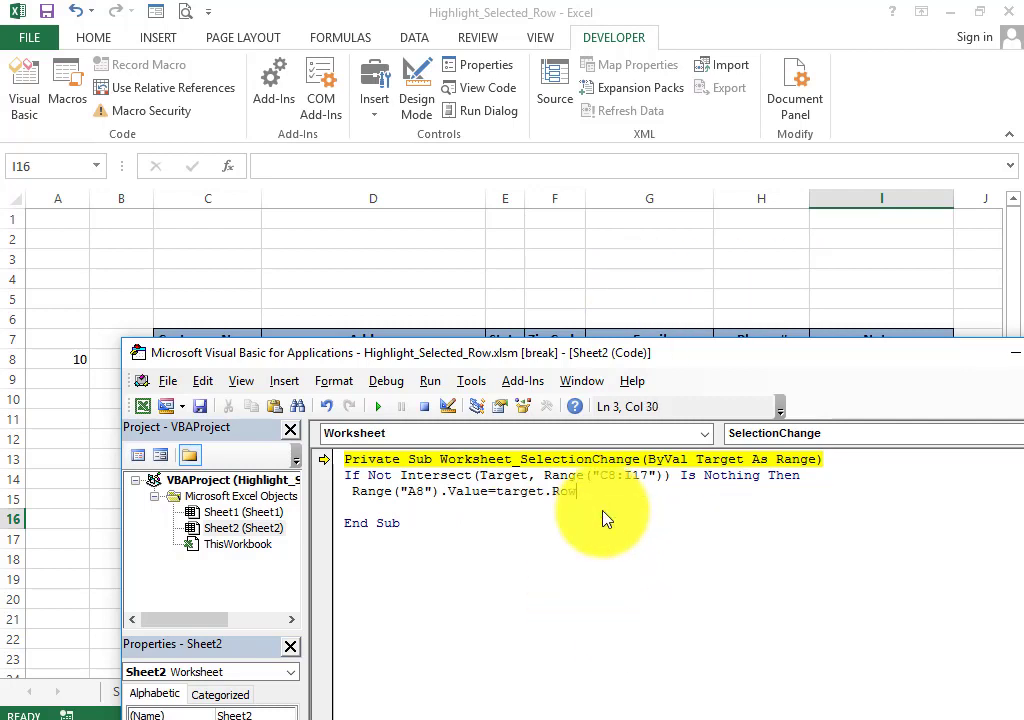
pyautogui.press('Return')
pyautogui.write('En')
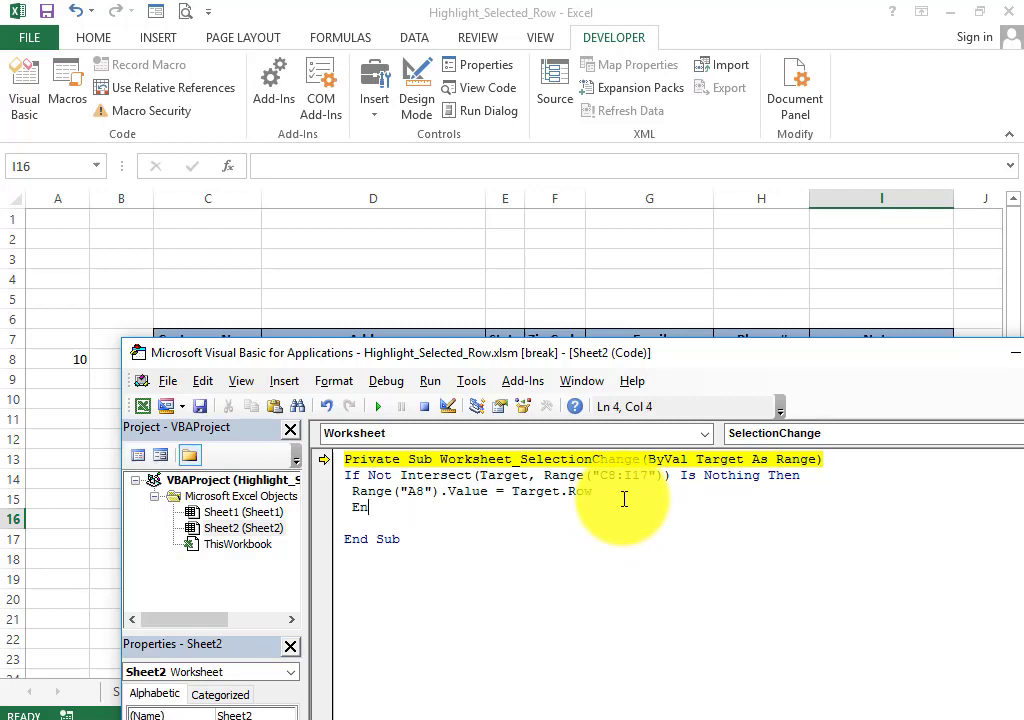
pyautogui.write('d ')
pyautogui.write('if')
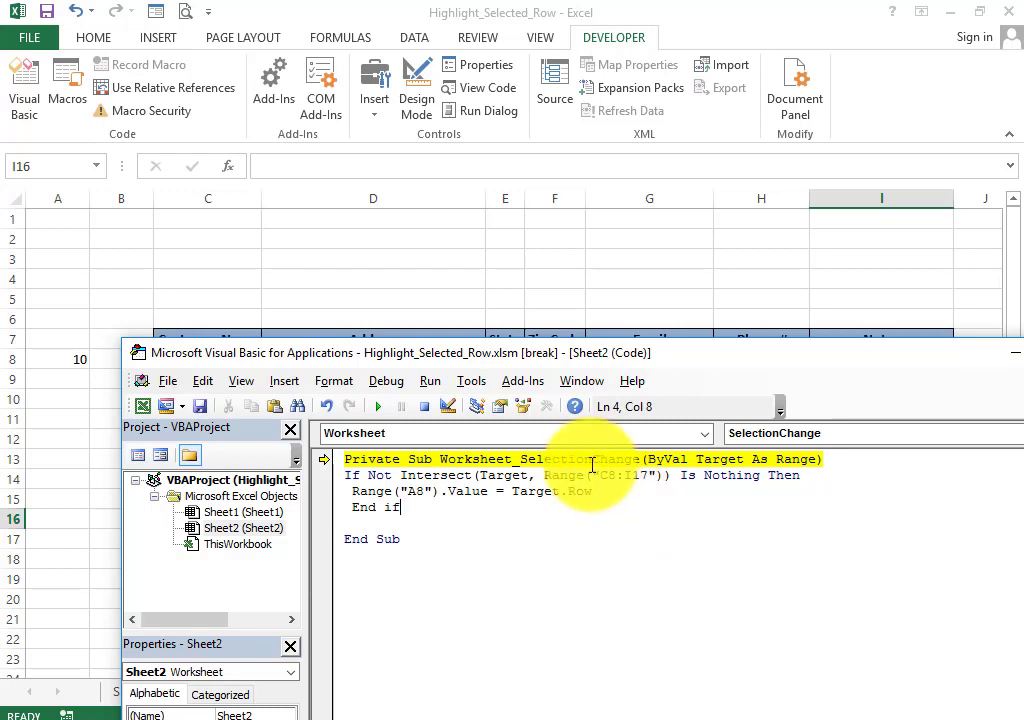
# Step: Reset the VBA project out of break mode and return to the worksheet
pyautogui.click(549, 578)
pyautogui.click(388, 409)
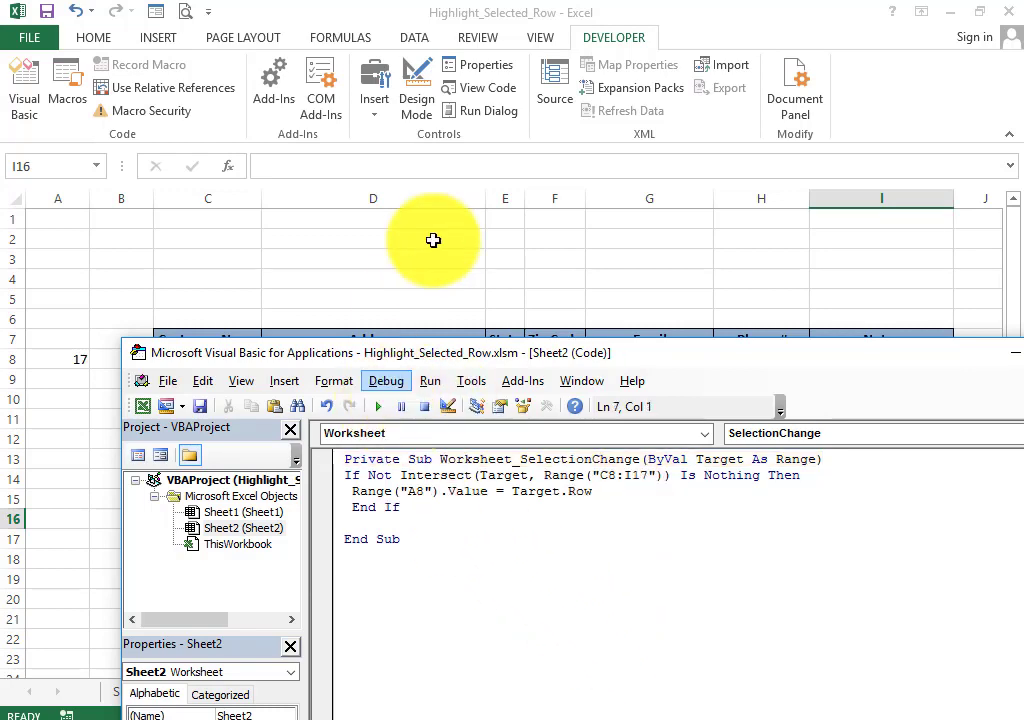
pyautogui.click(583, 7)
# Step: Select cells in rows 8 to 16 to confirm the blue row highlight and A8 row number
pyautogui.click(393, 457)
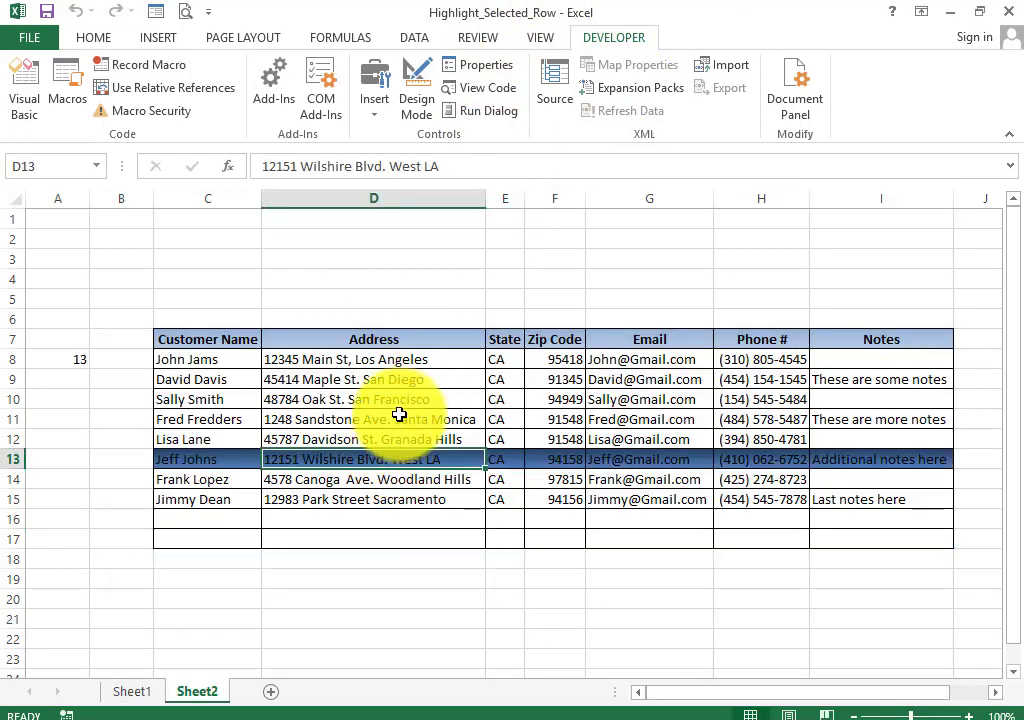
pyautogui.click(432, 376)
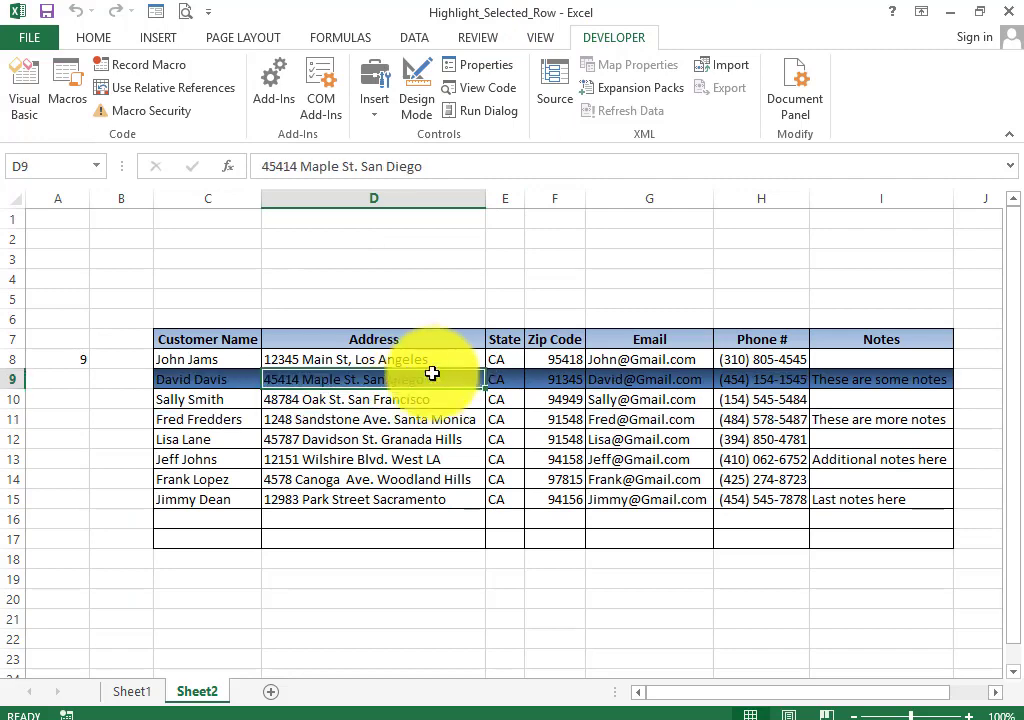
pyautogui.click(423, 499)
pyautogui.click(414, 440)
pyautogui.click(400, 420)
pyautogui.click(450, 360)
pyautogui.click(635, 400)
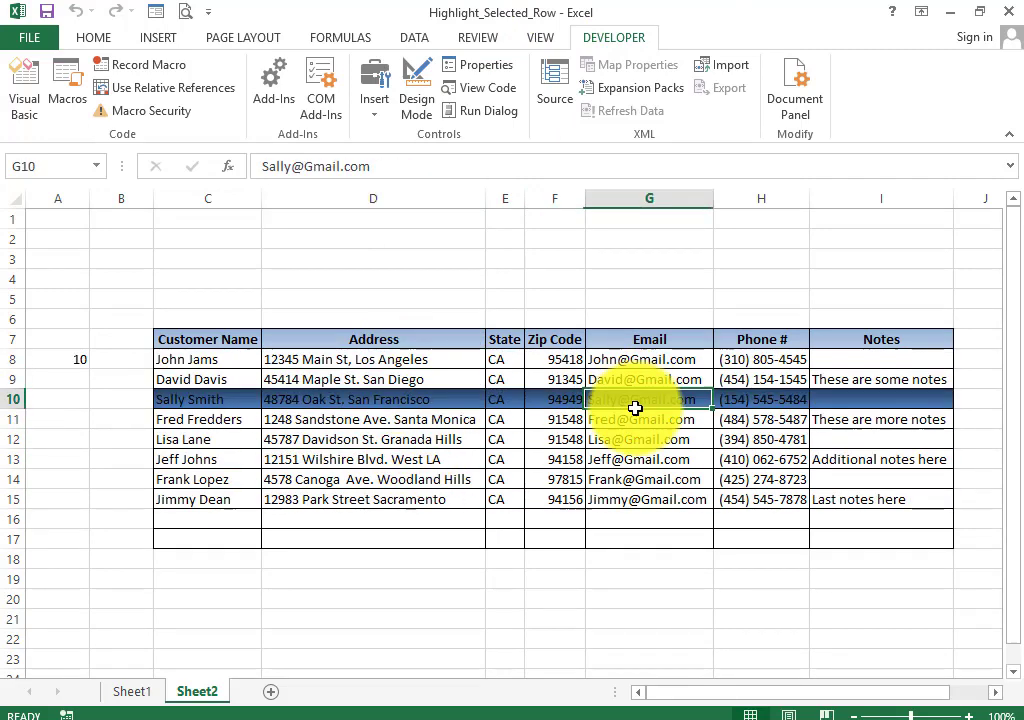
pyautogui.click(654, 477)
pyautogui.click(672, 518)
pyautogui.click(635, 439)
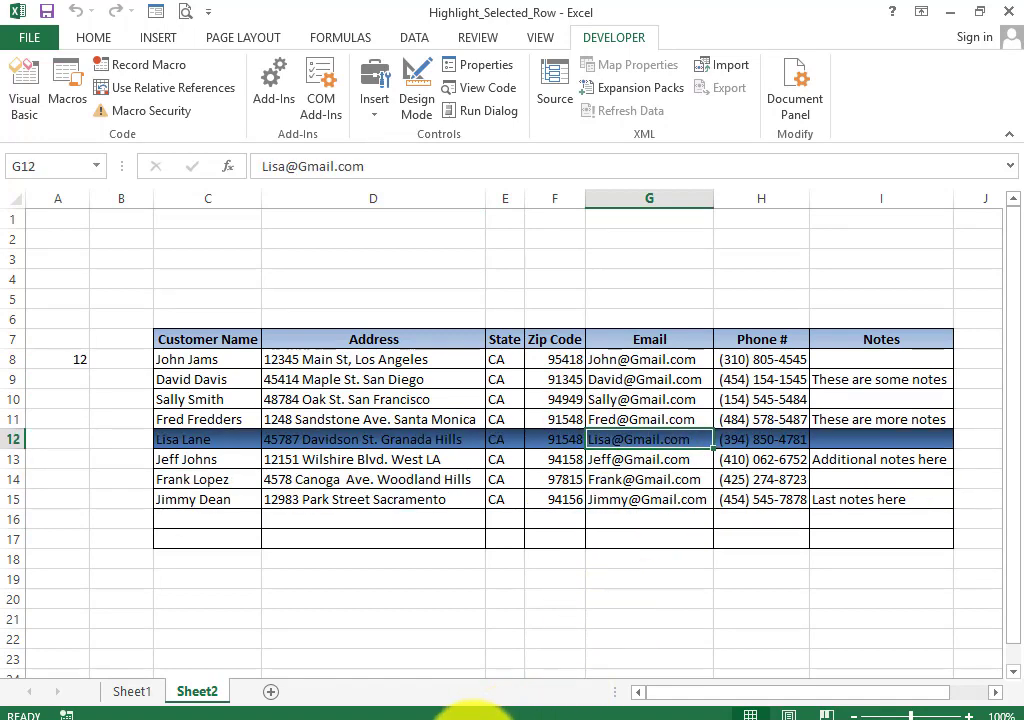
pyautogui.click(460, 710)
pyautogui.click(983, 648)
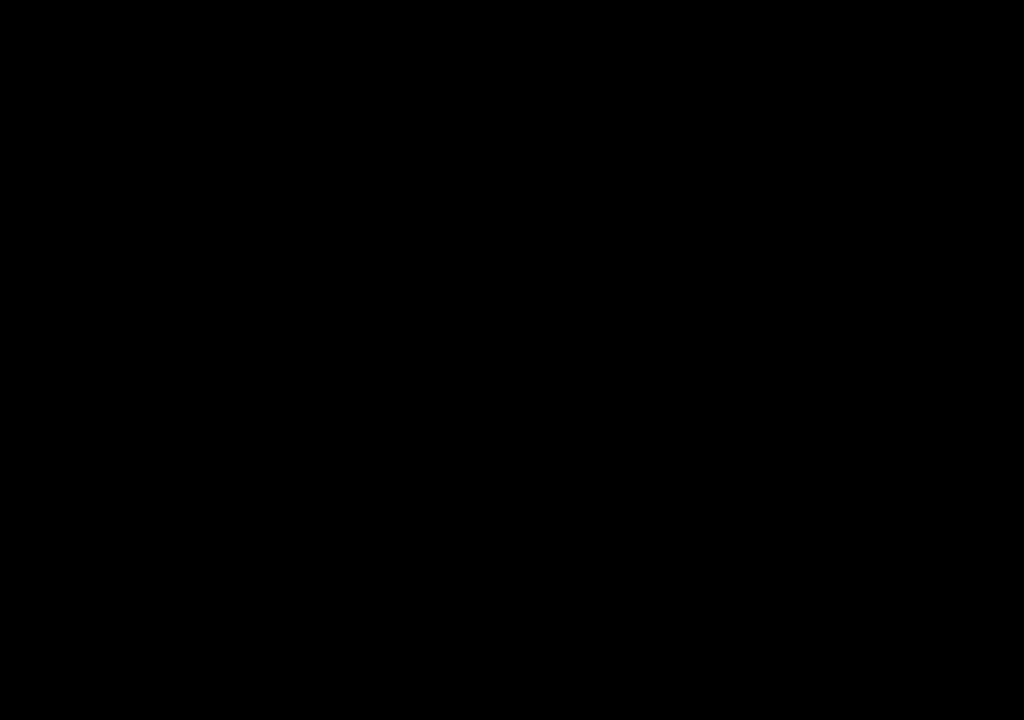